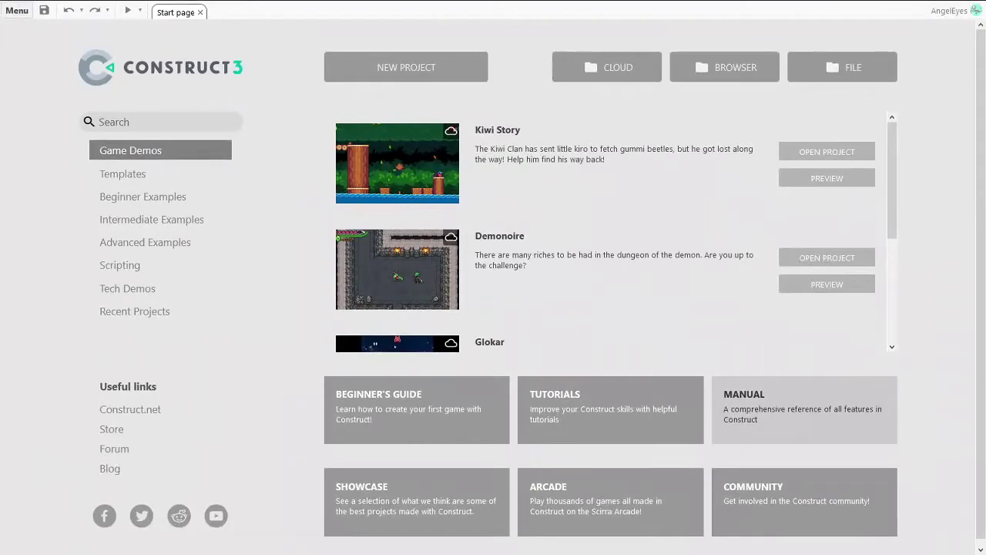
Create a new SD landscape 16:9 project named 'Hi Bob' at 854 x 480.
click(405, 67)
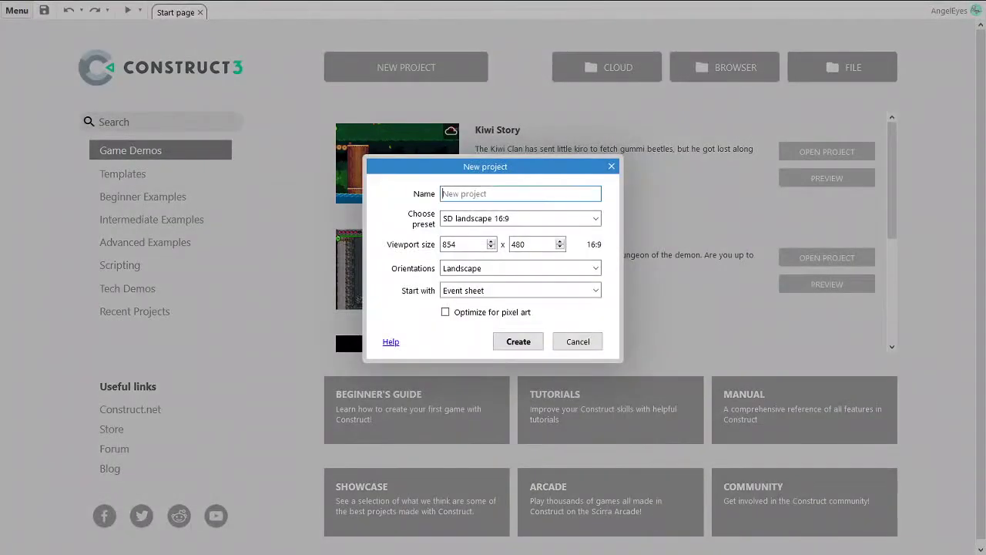
text(Hi Bob)
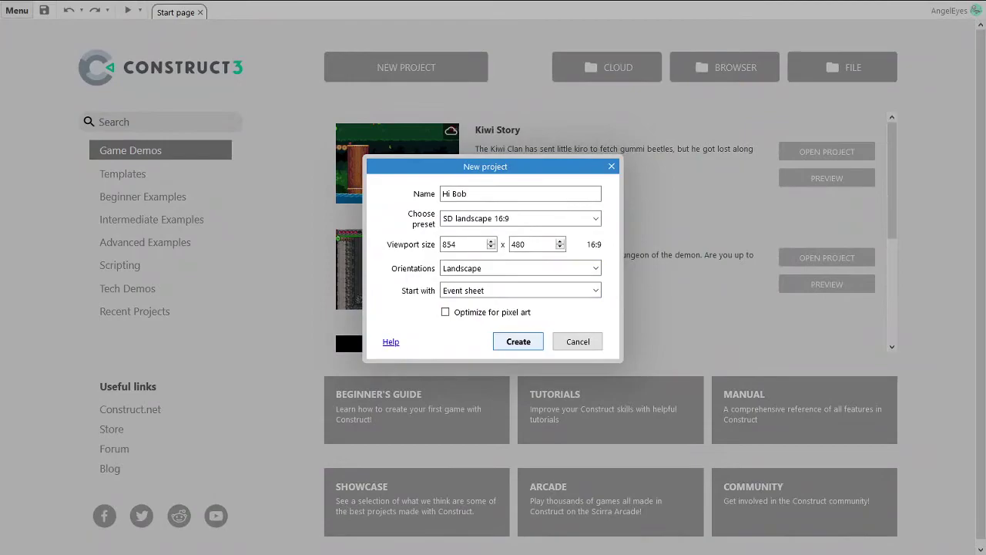
click(518, 341)
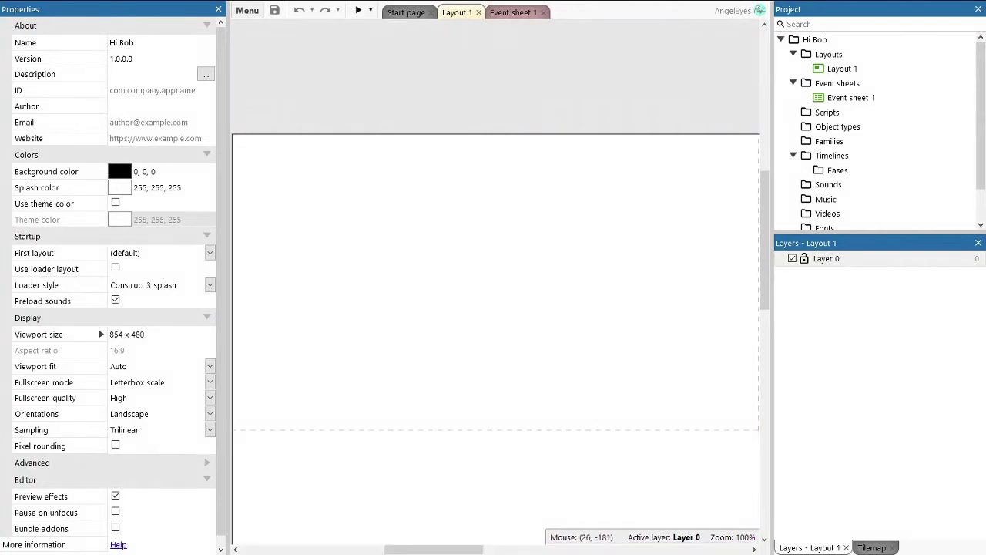
Open Construct 3's main menu.
click(247, 10)
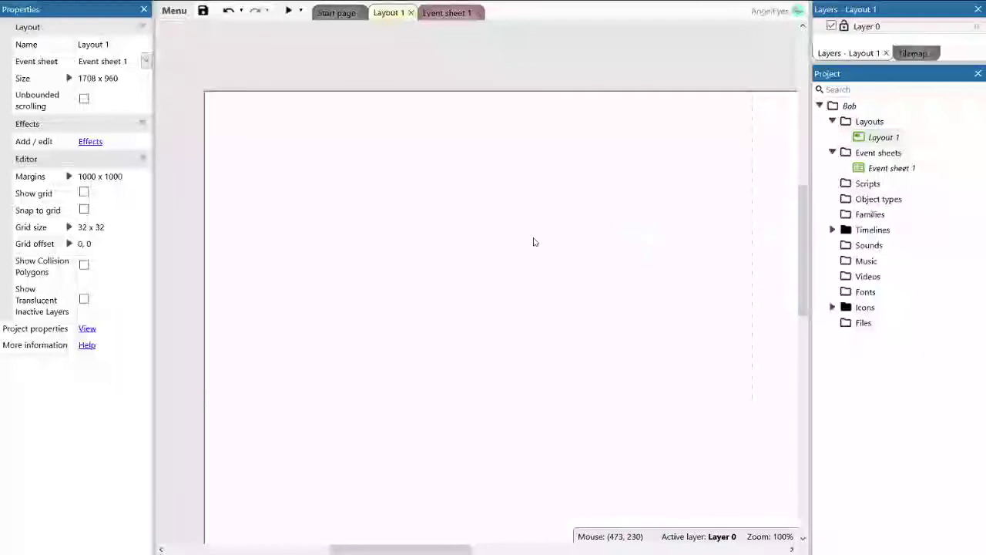
Add a new Sprite object type and place an instance on Layout 1.
click(879, 199)
right_click(879, 201)
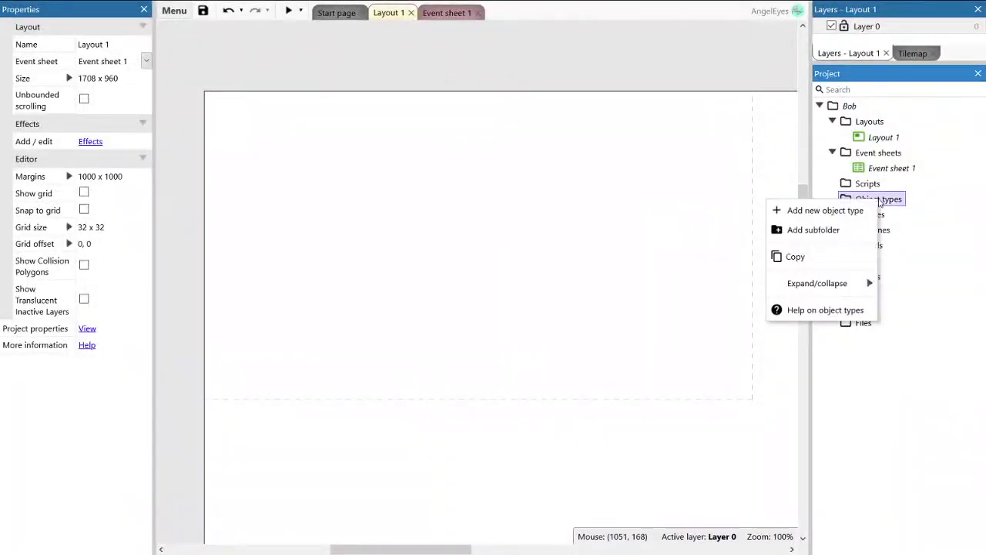
click(839, 211)
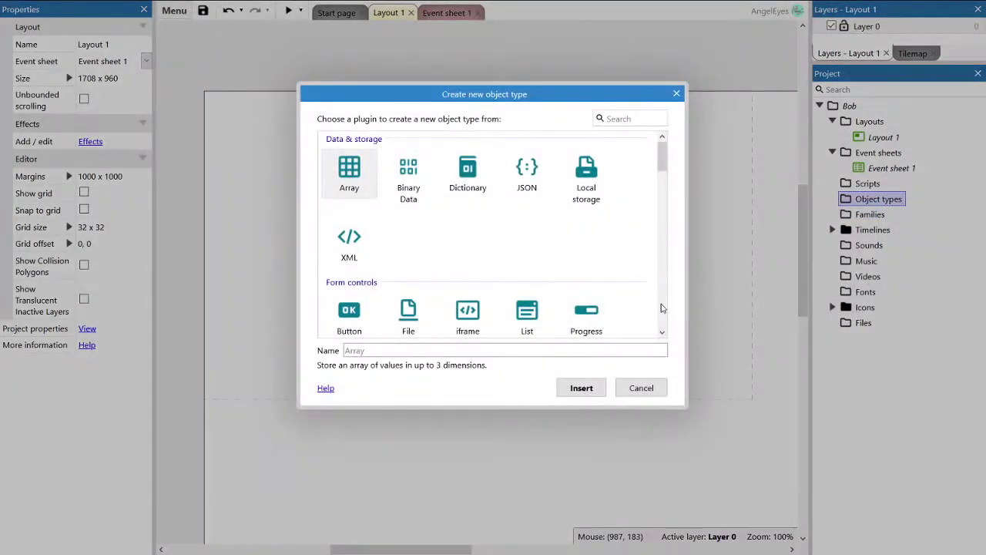
scroll(661, 309, down, 2)
click(522, 291)
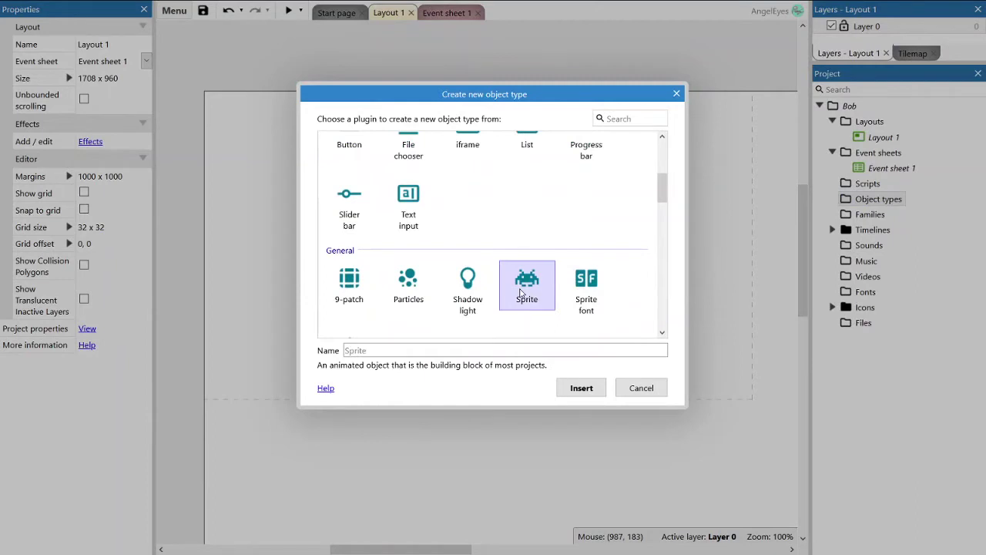
click(579, 390)
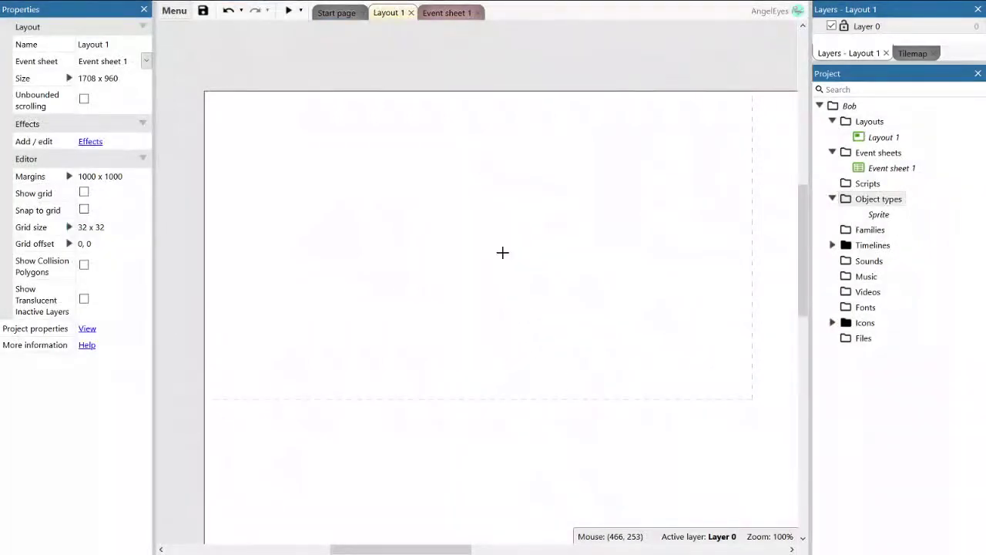
click(502, 253)
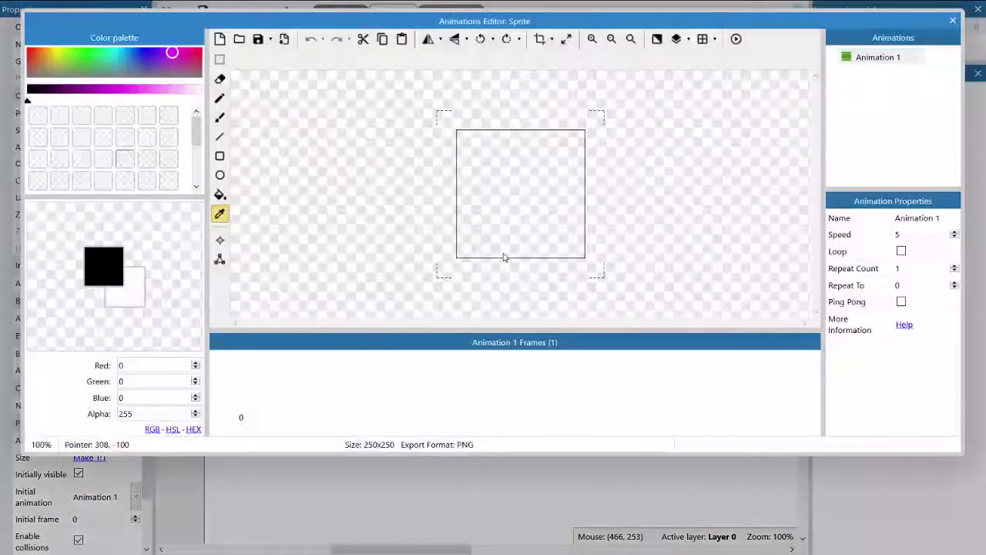
Mix a green in the colour picker and save it to the first palette slot.
click(85, 66)
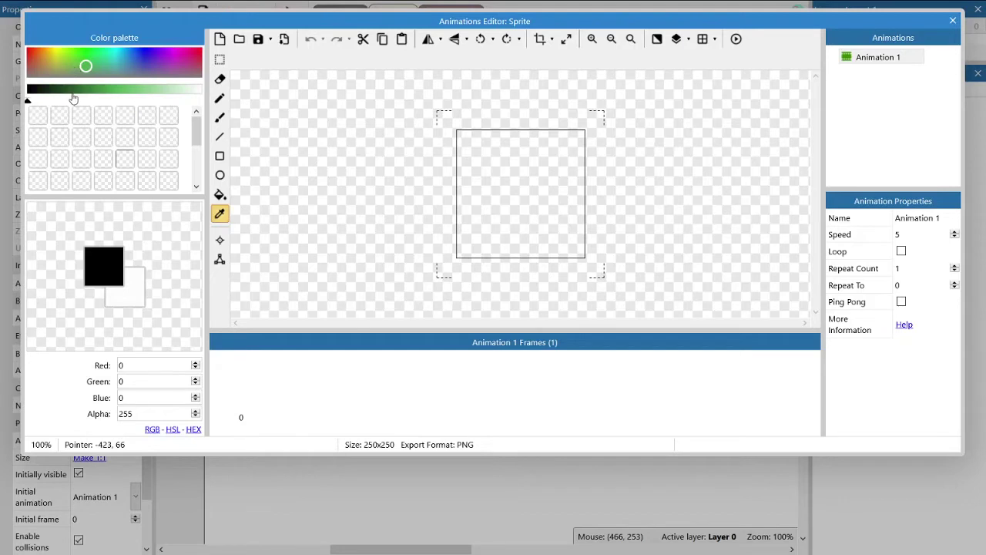
click(78, 92)
click(86, 92)
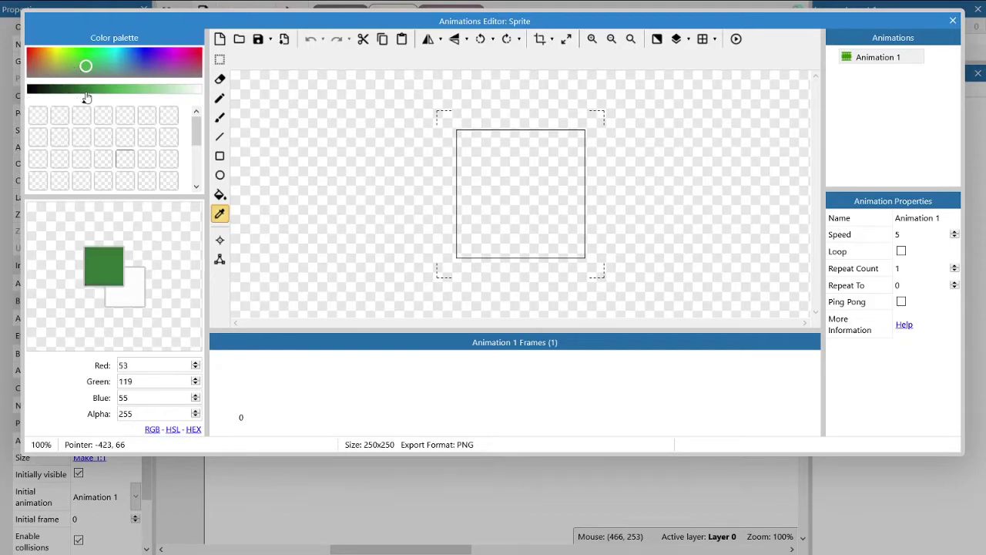
click(92, 94)
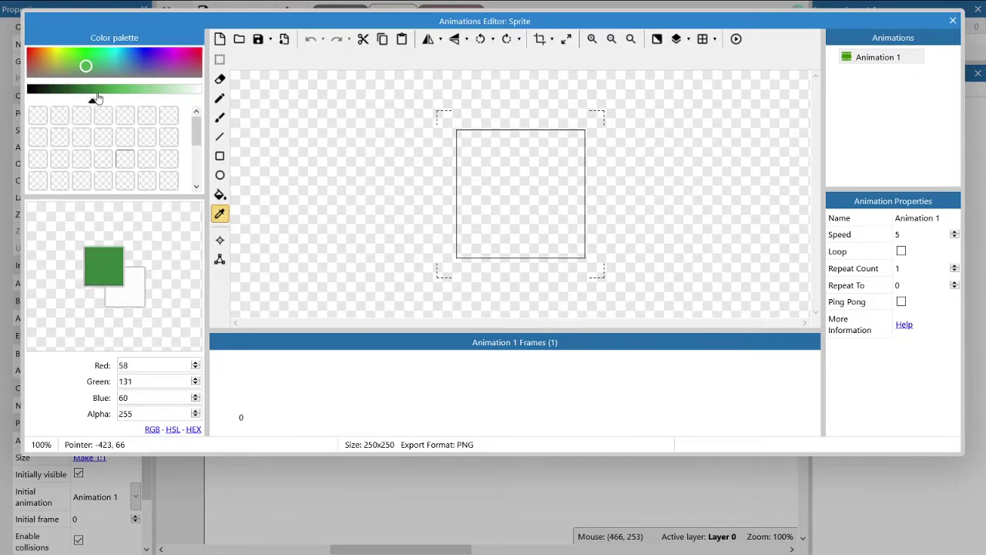
click(97, 96)
click(113, 98)
click(120, 95)
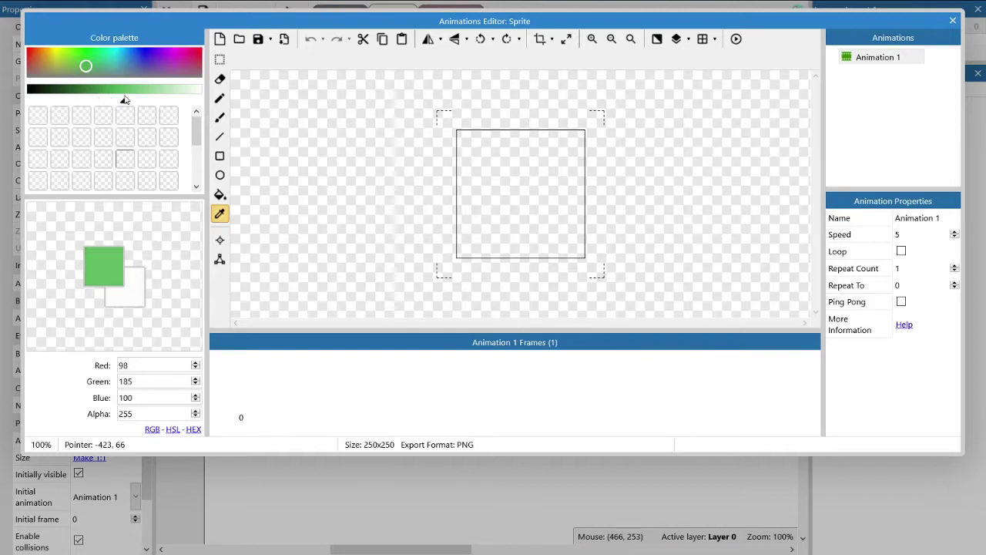
click(113, 95)
click(110, 95)
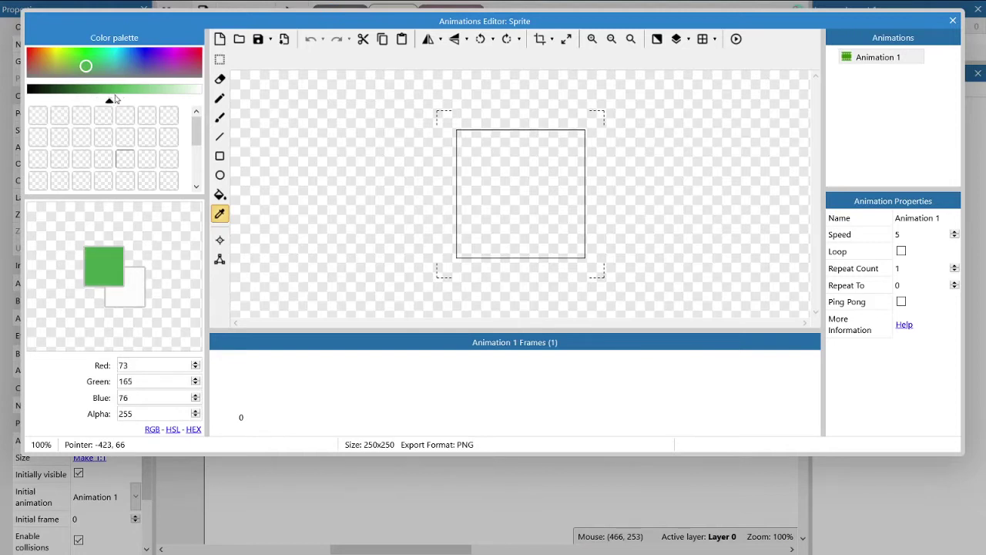
drag(79, 69, 82, 66)
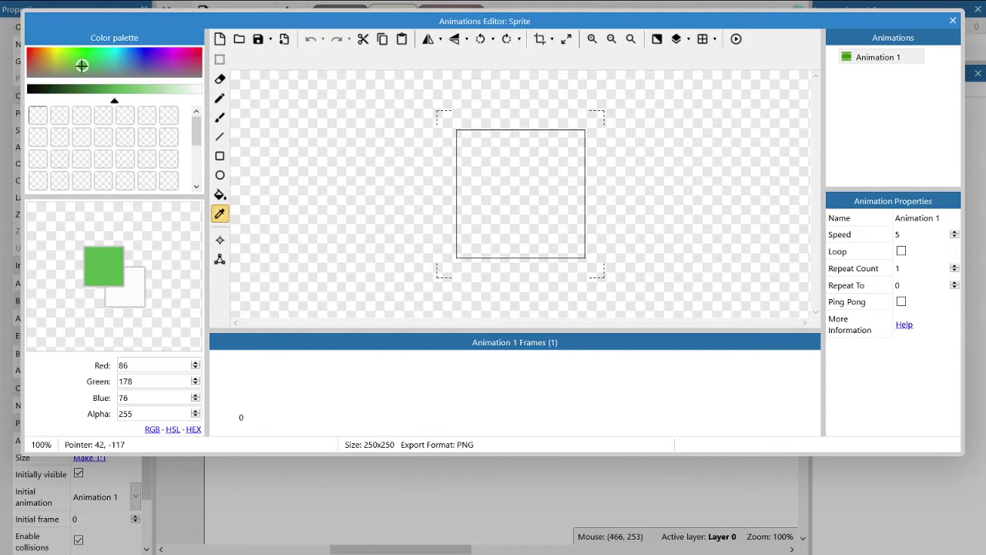
click(95, 94)
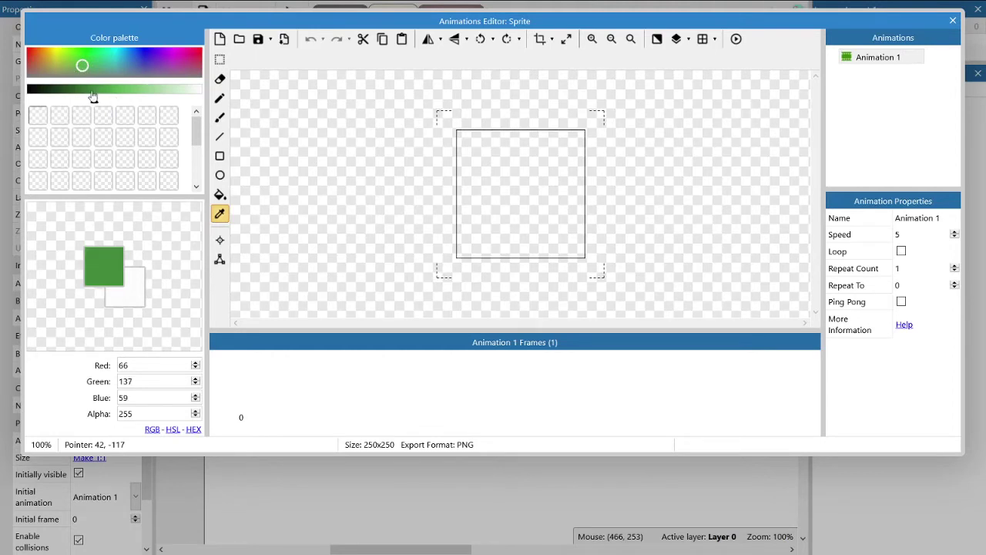
right_click(39, 115)
click(73, 127)
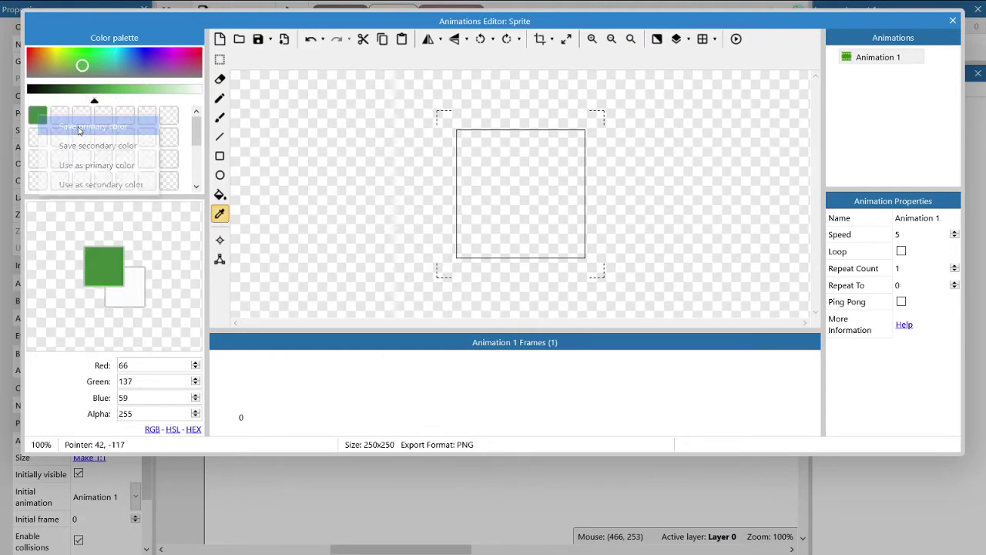
Pick a deep crimson and an olive, saving each to the next palette slots.
click(197, 57)
click(143, 89)
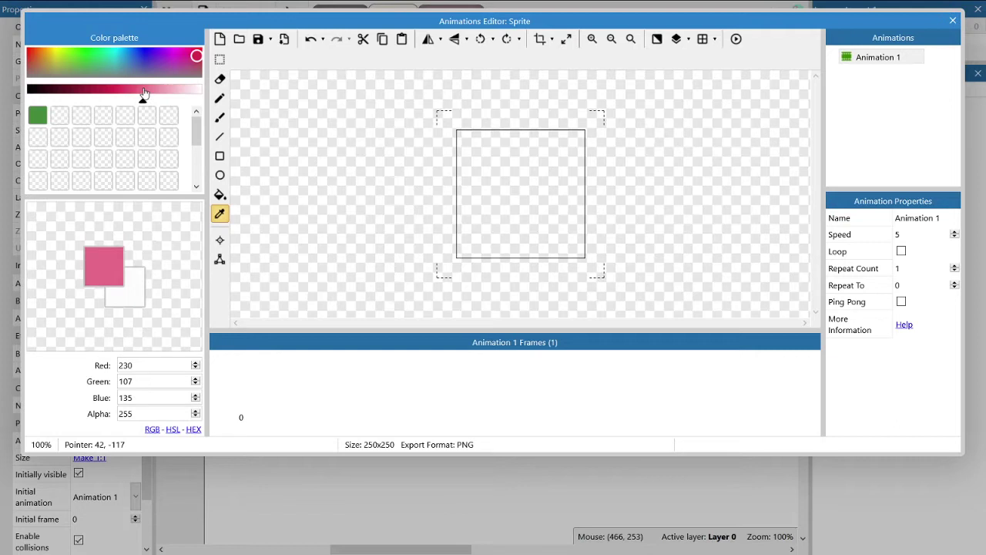
click(75, 90)
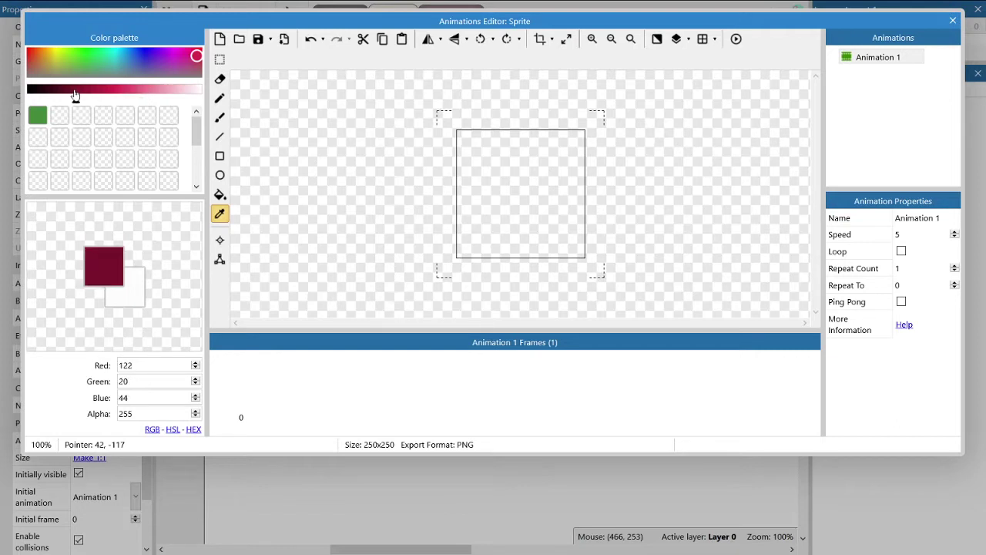
right_click(60, 115)
click(99, 127)
click(57, 59)
right_click(82, 116)
click(119, 126)
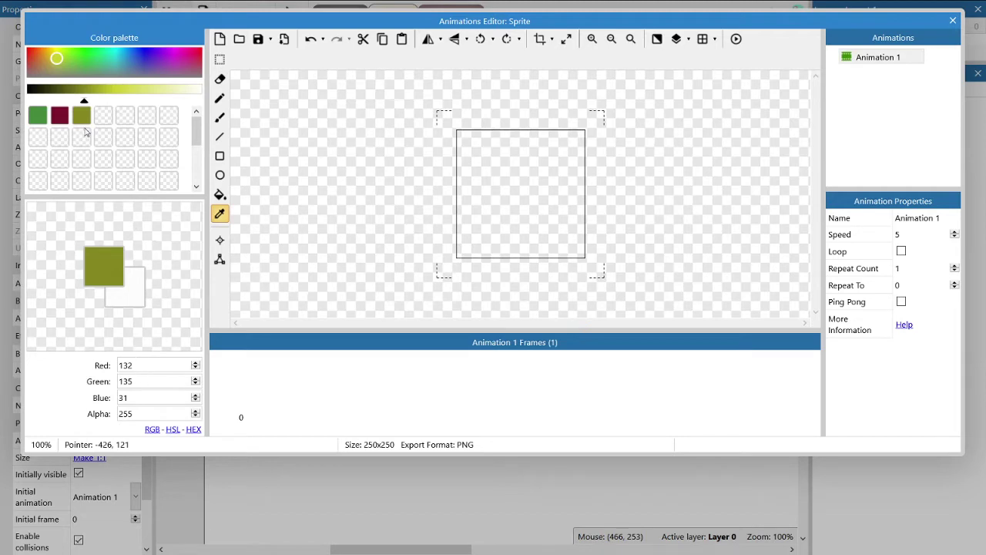
Raise the olive's red to 172, switch to HEX view, and make green #42893b current.
click(107, 270)
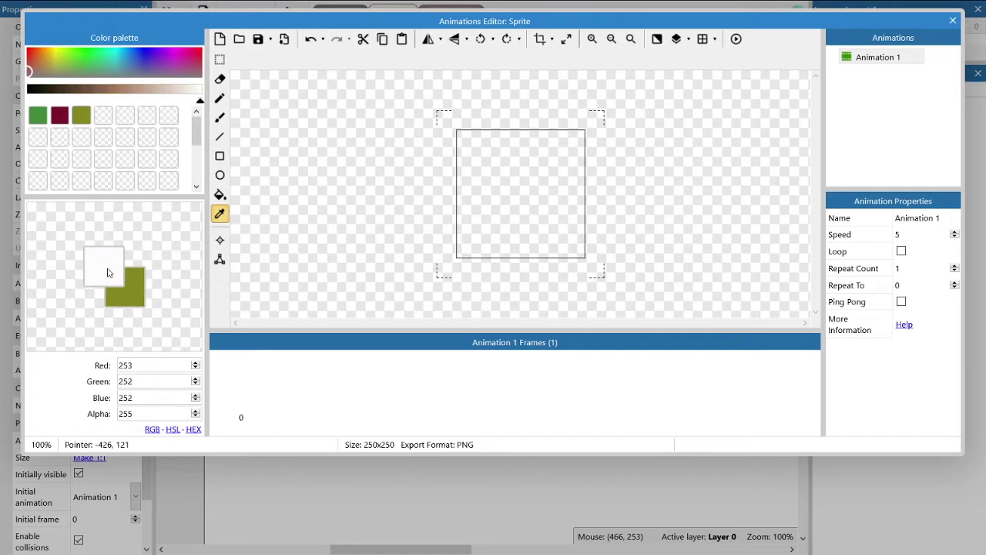
click(108, 272)
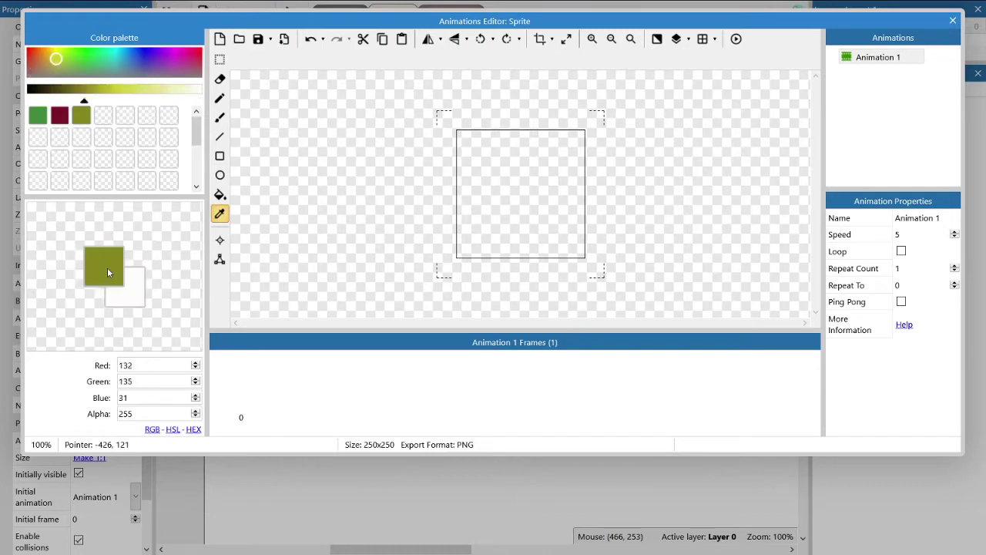
click(196, 362)
click(196, 362)
click(196, 362)
click(196, 362)
drag(196, 364, 196, 367)
click(172, 430)
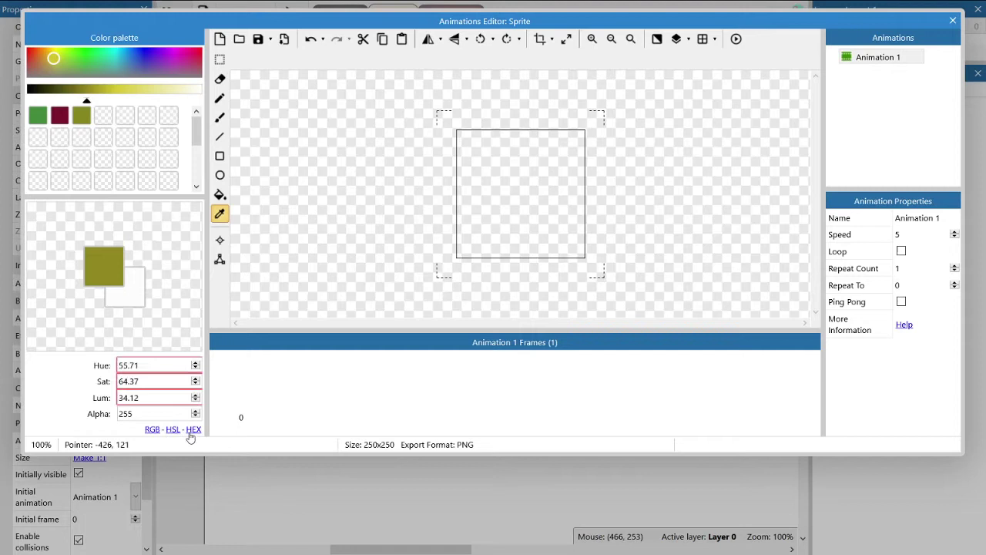
click(194, 429)
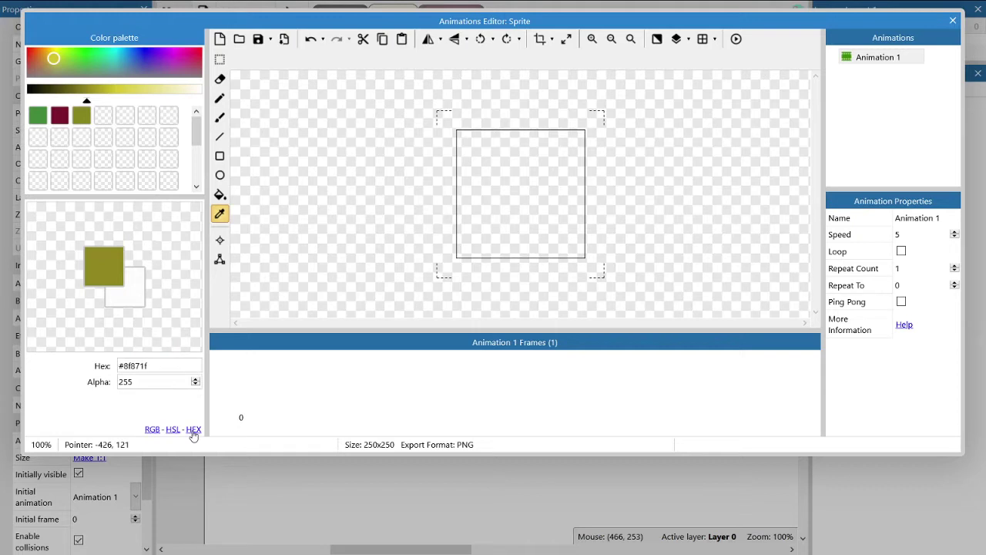
click(37, 115)
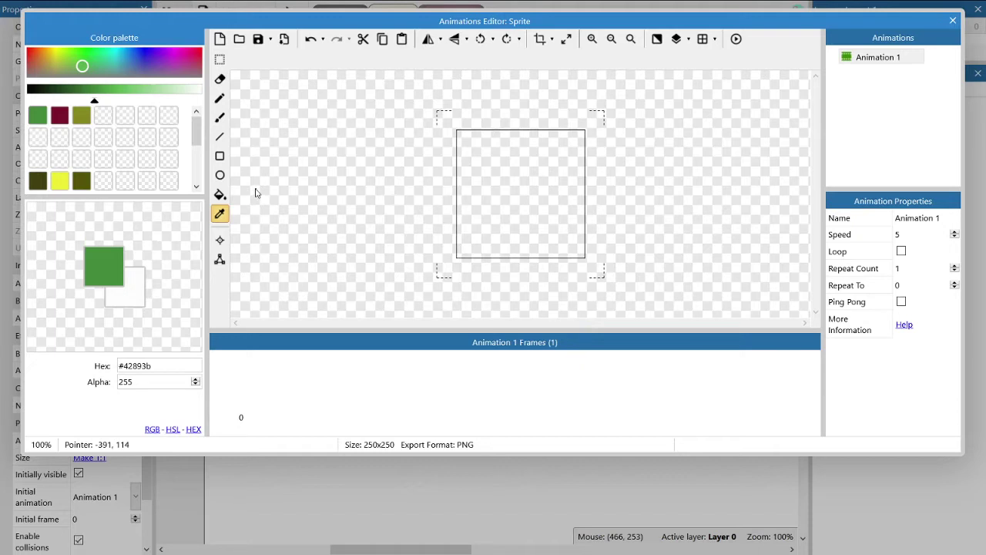
Use a size 32 brush to paint soft green dabs at hardness 0.12, opacity 0.15.
click(219, 117)
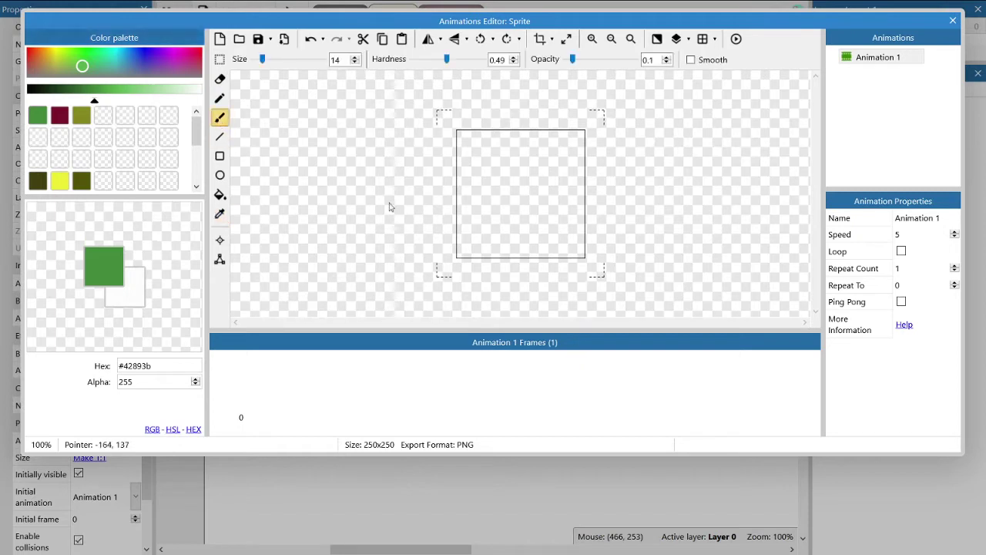
click(520, 196)
drag(263, 60, 275, 60)
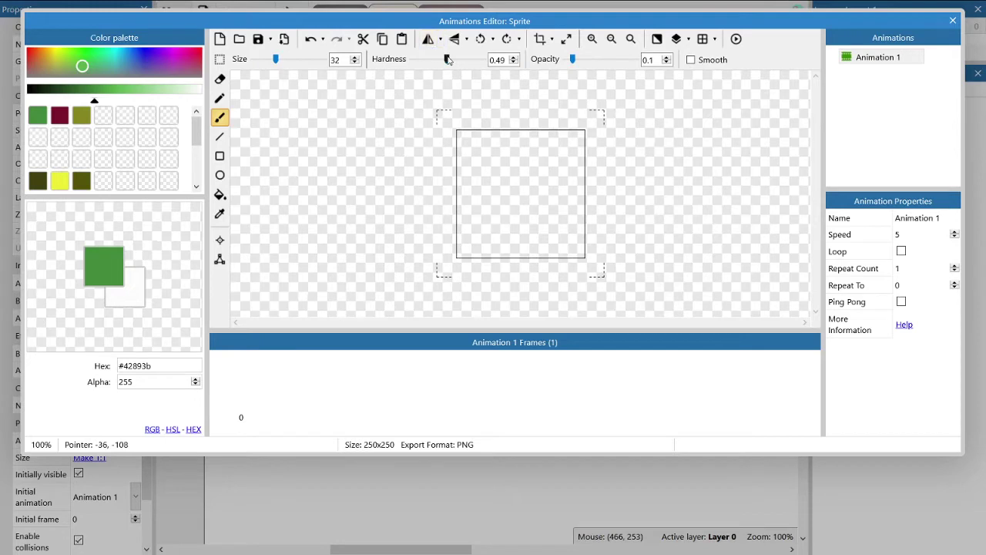
drag(445, 60, 462, 60)
drag(573, 61, 640, 61)
drag(636, 60, 573, 63)
drag(462, 59, 420, 60)
click(492, 196)
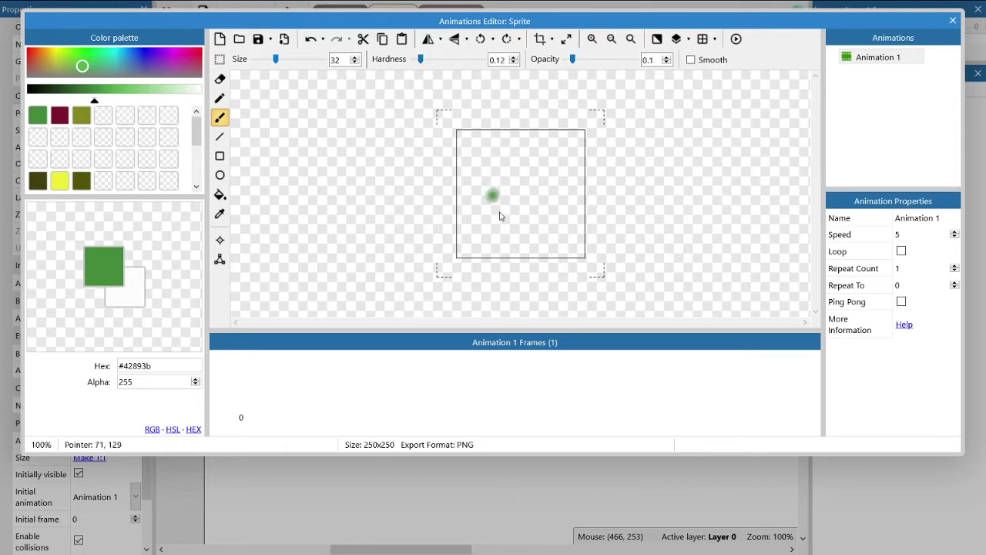
click(499, 170)
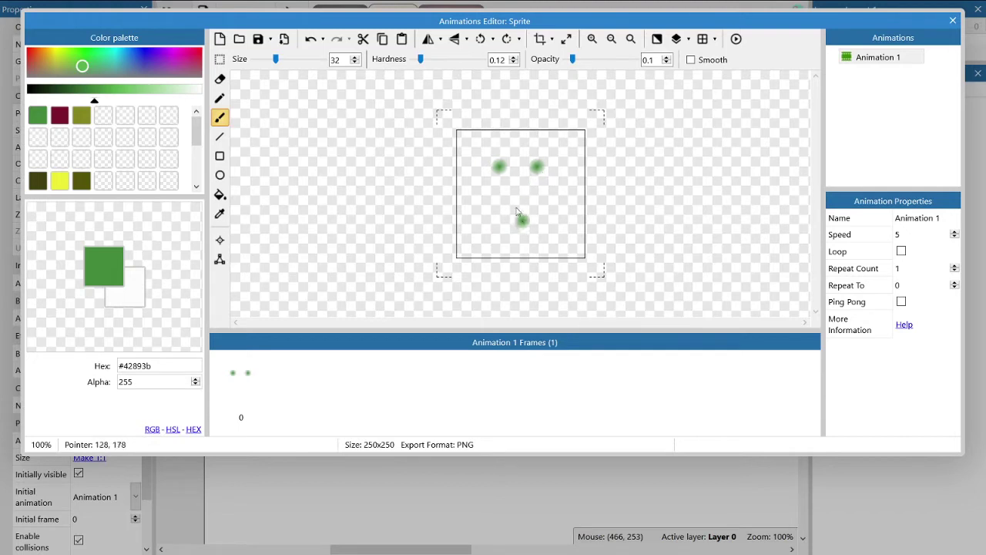
Set brush hardness 0.26 and opacity 0.31, then paint the green body shape.
drag(419, 60, 486, 62)
drag(574, 59, 659, 65)
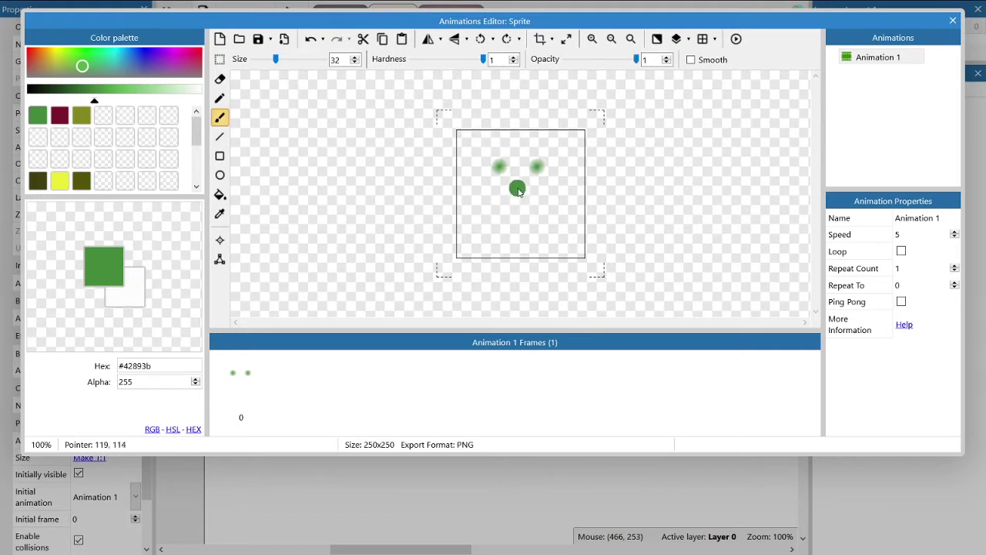
click(516, 188)
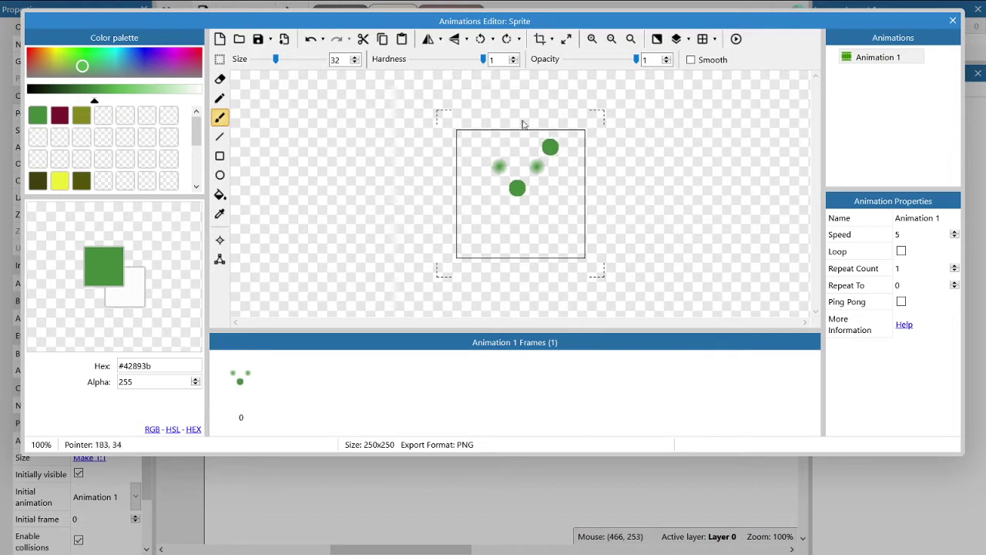
drag(483, 60, 431, 66)
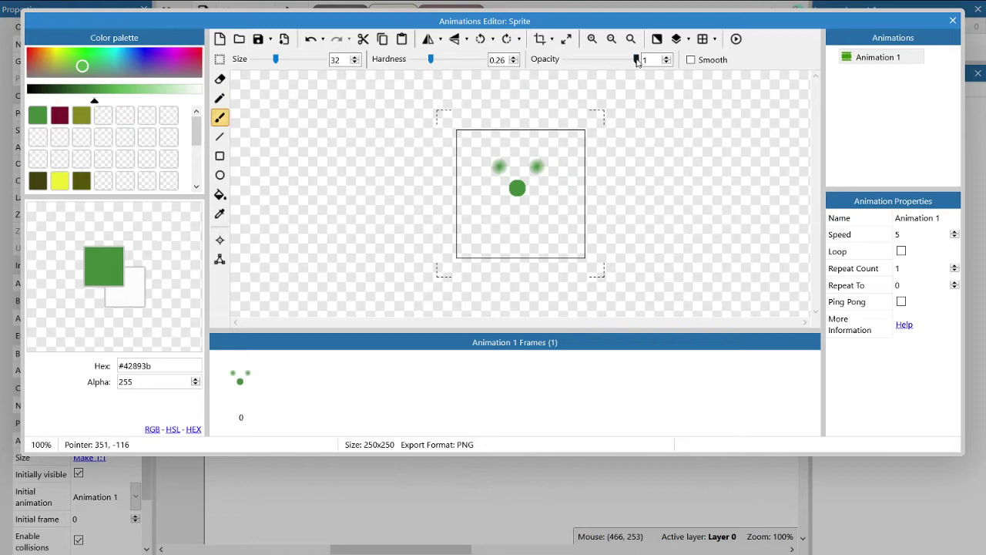
drag(637, 62, 587, 64)
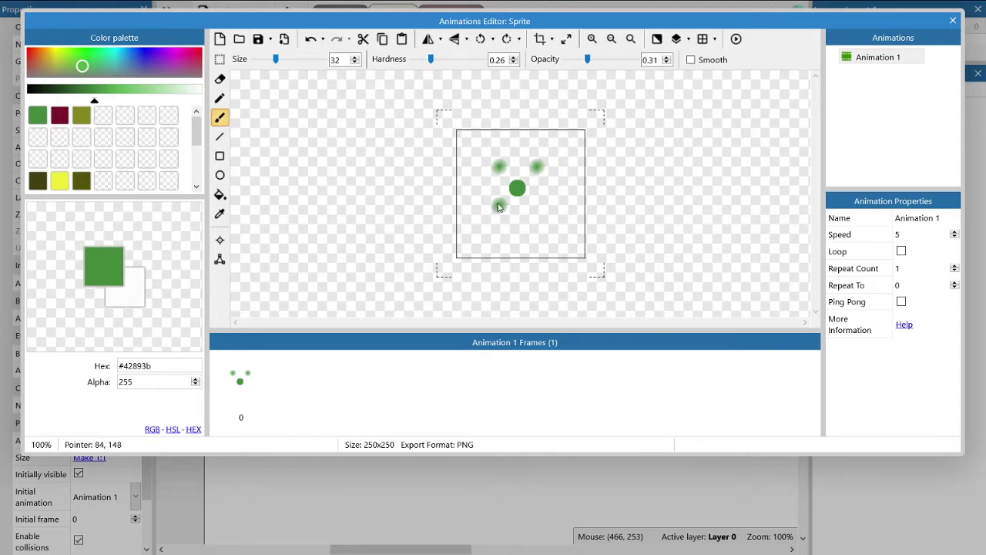
click(493, 203)
mouse_move(494, 206)
mouse_down()
mouse_move(486, 235)
mouse_move(513, 244)
mouse_move(564, 238)
mouse_move(570, 223)
mouse_move(554, 202)
mouse_move(493, 197)
mouse_move(497, 173)
mouse_move(529, 169)
mouse_move(542, 185)
mouse_move(529, 197)
mouse_move(540, 199)
mouse_move(529, 183)
mouse_move(501, 183)
mouse_move(492, 229)
mouse_move(545, 241)
mouse_move(558, 227)
mouse_move(546, 213)
mouse_move(507, 212)
mouse_move(497, 226)
mouse_move(548, 224)
mouse_move(515, 219)
mouse_move(538, 224)
mouse_move(470, 236)
mouse_move(504, 247)
mouse_move(560, 239)
mouse_move(570, 250)
mouse_move(510, 239)
mouse_move(466, 245)
mouse_up()
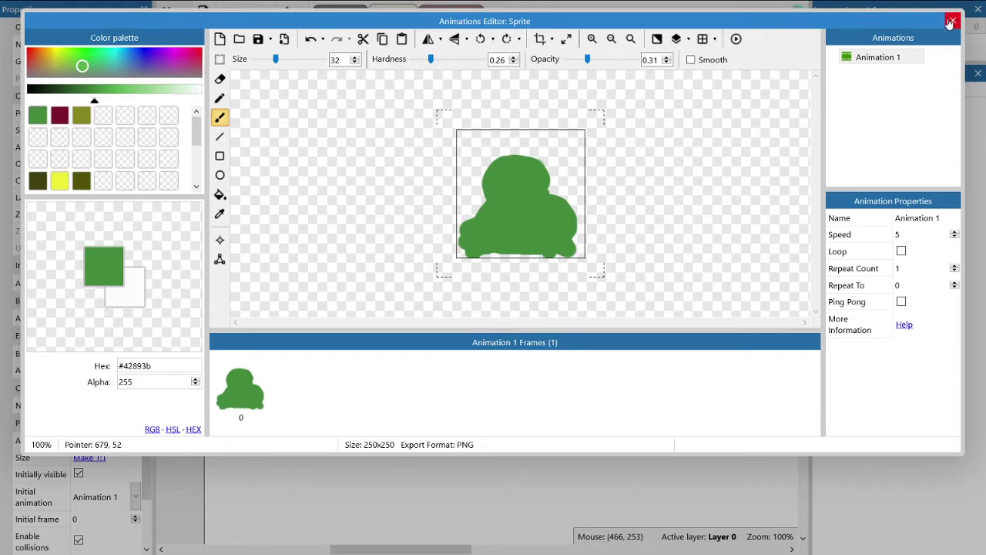
Resize the sprite's canvas to 234 x 203 with the image stretched to fit.
click(952, 22)
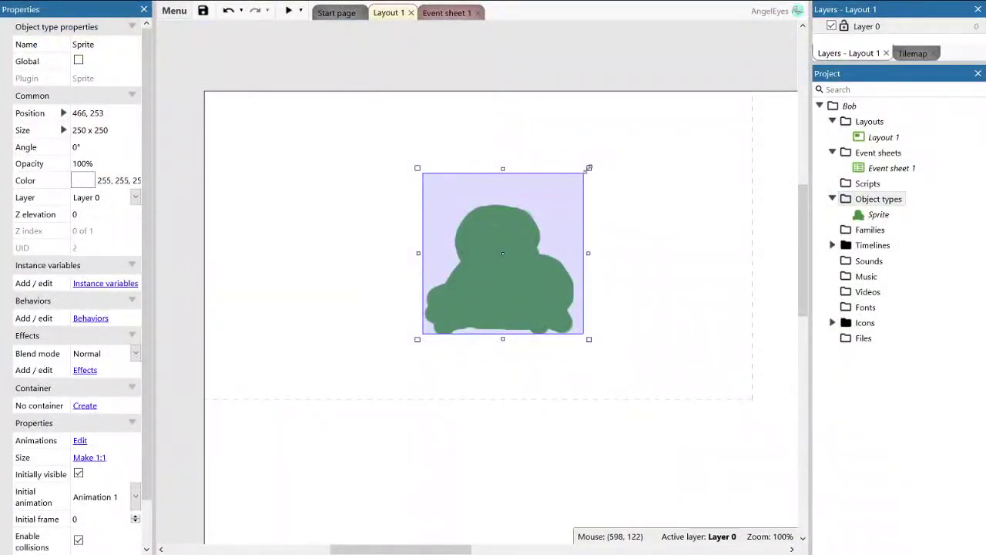
mouse_move(588, 168)
mouse_down()
mouse_move(451, 170)
mouse_move(454, 269)
mouse_move(489, 286)
mouse_move(566, 295)
mouse_move(581, 176)
mouse_up()
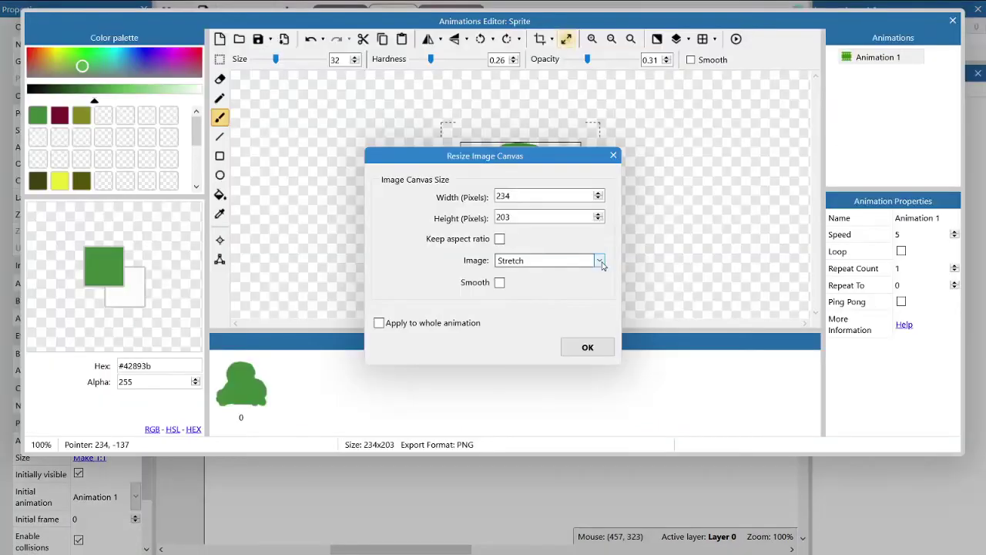
click(586, 347)
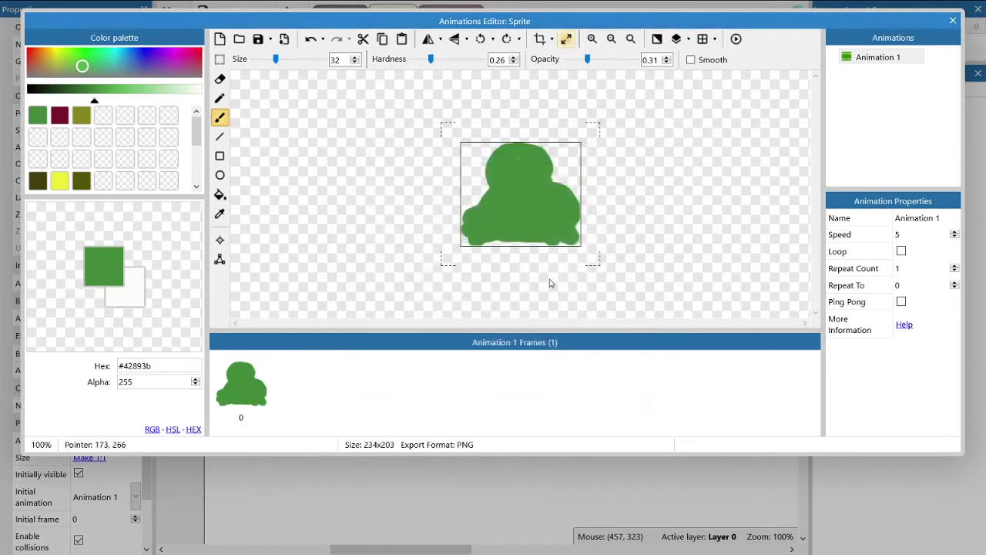
Draw olive arms on both sides of the green body with the pencil.
click(81, 116)
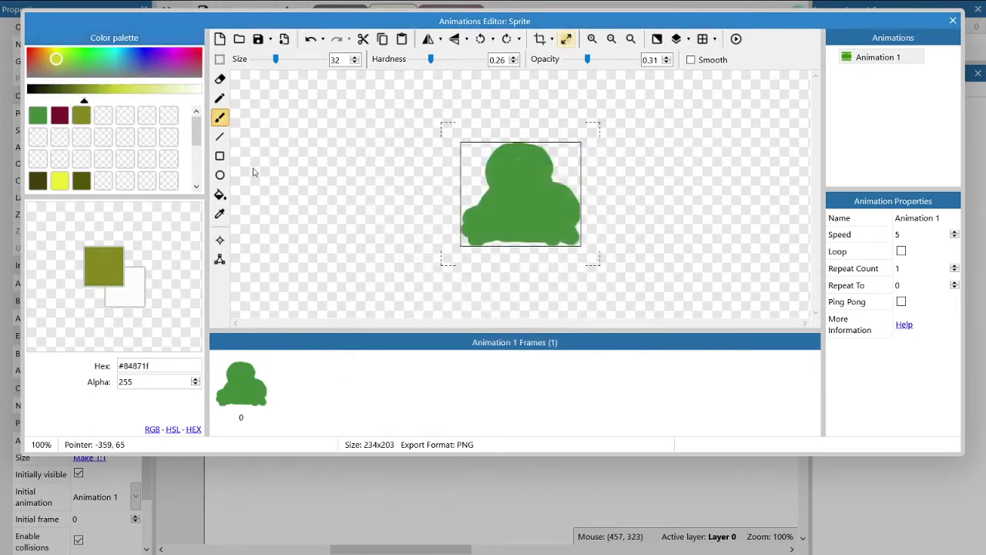
click(219, 98)
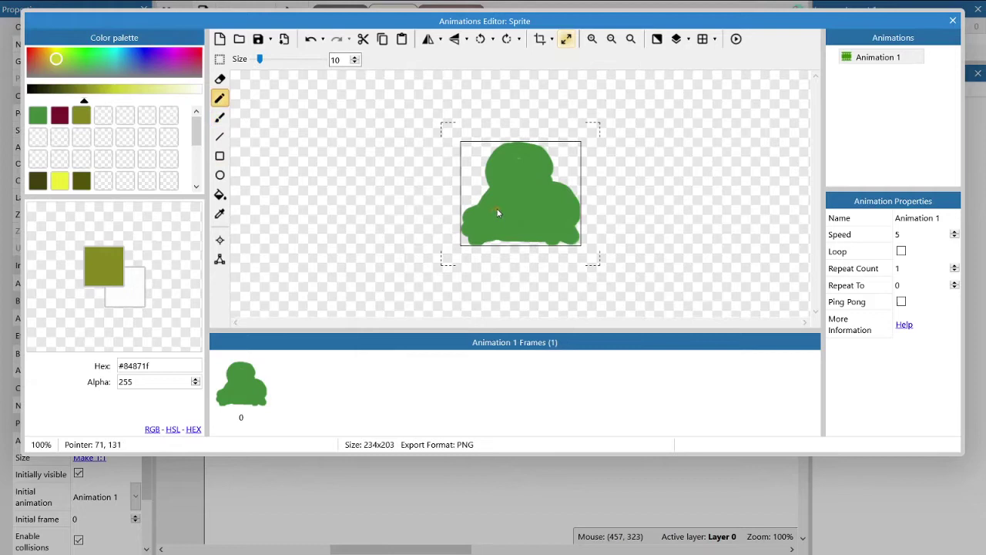
mouse_move(497, 203)
mouse_down()
mouse_move(481, 226)
mouse_move(494, 230)
mouse_up()
mouse_move(549, 199)
mouse_down()
mouse_move(555, 225)
mouse_move(570, 222)
mouse_move(519, 245)
mouse_up()
Save light blue #6e72ef to the palette, dot two eyes, then reopen the editor.
click(144, 54)
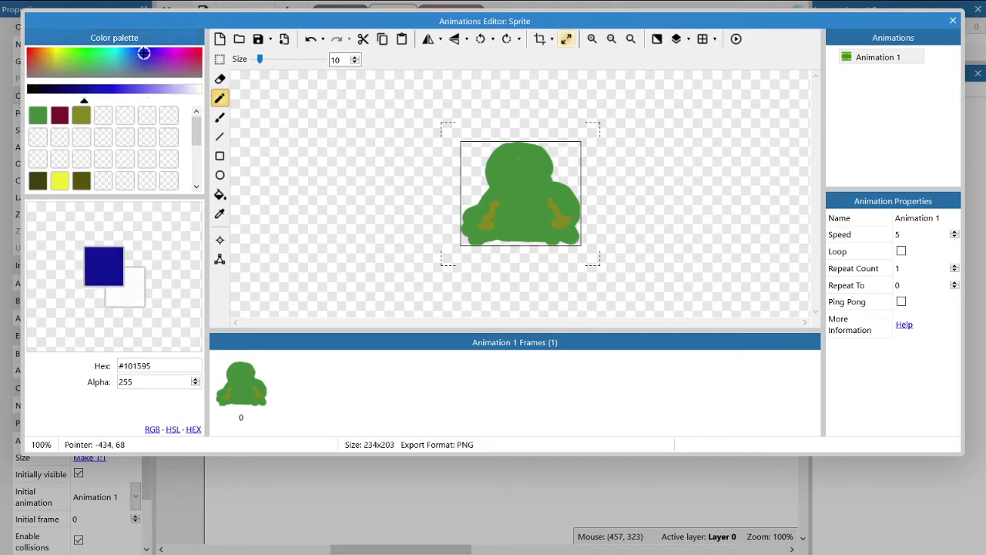
click(145, 89)
right_click(103, 116)
click(150, 162)
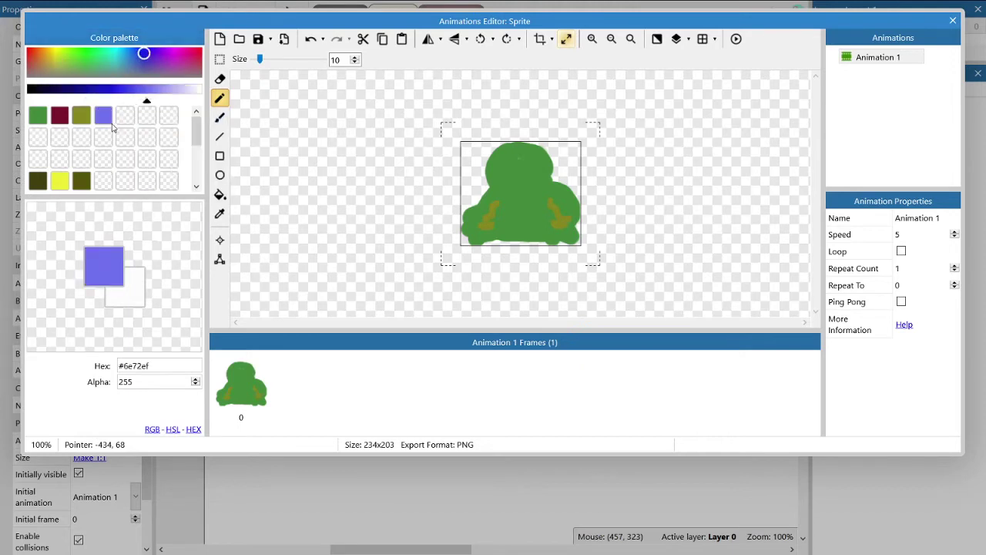
click(506, 160)
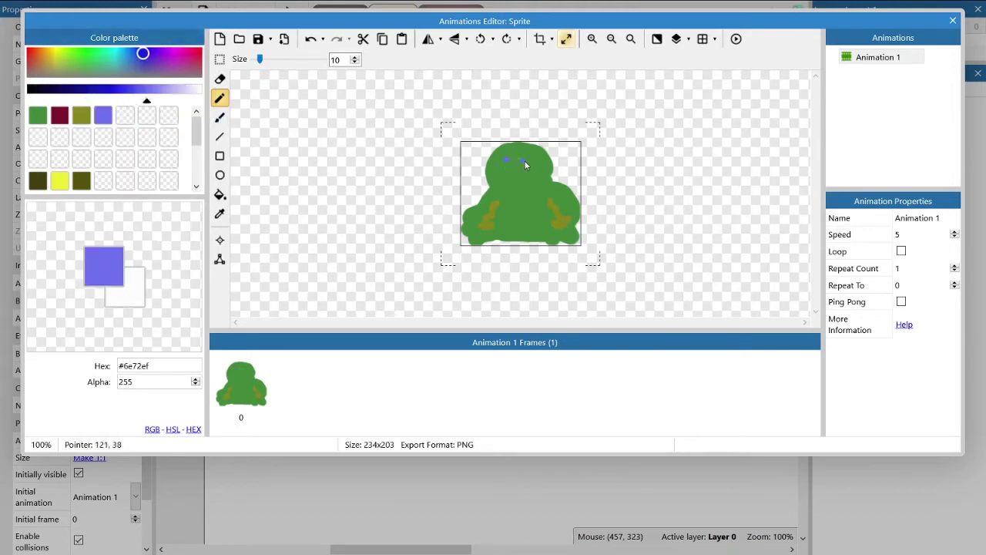
click(529, 160)
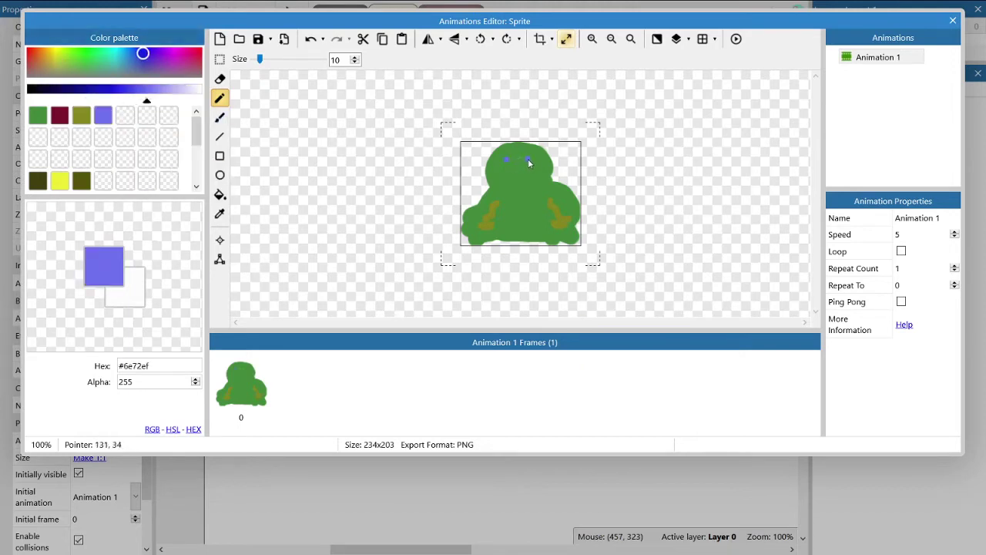
click(952, 21)
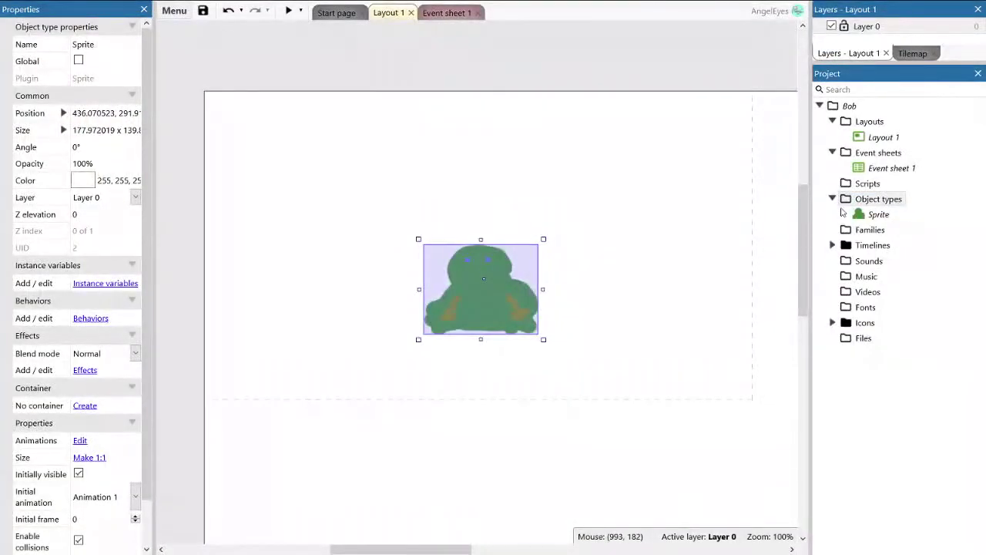
double_click(487, 305)
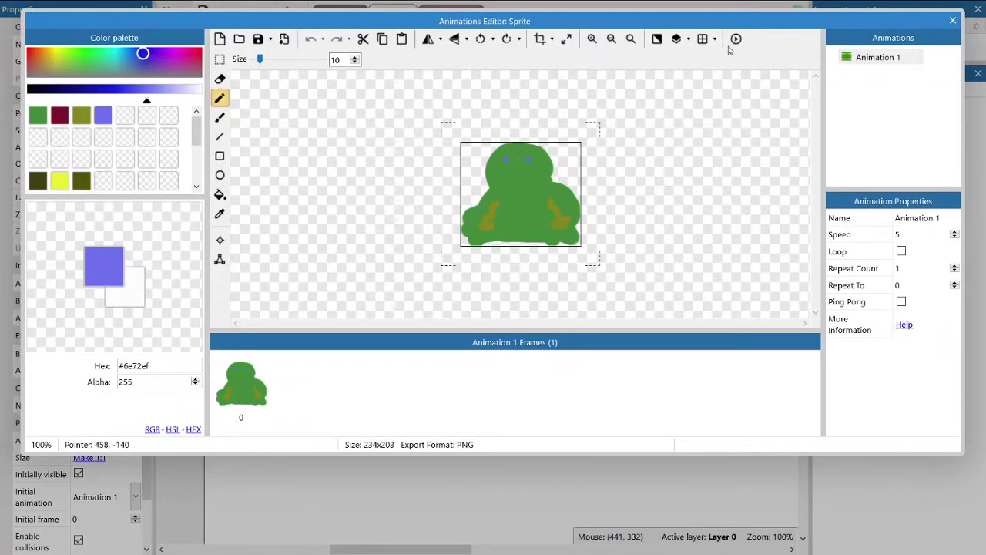
Show the pixel grid, zoom to 200%, and enlarge the eyes into blue squares.
click(702, 40)
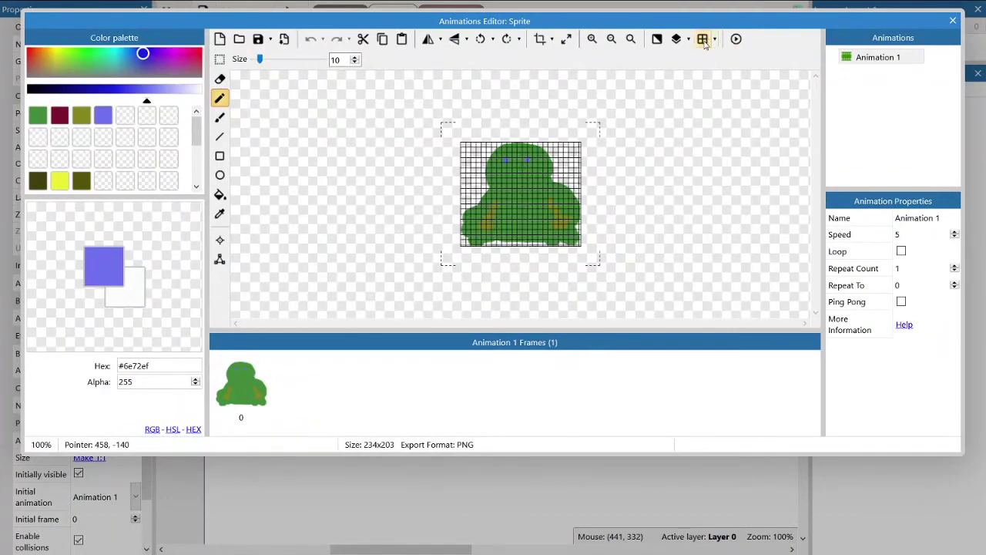
click(591, 39)
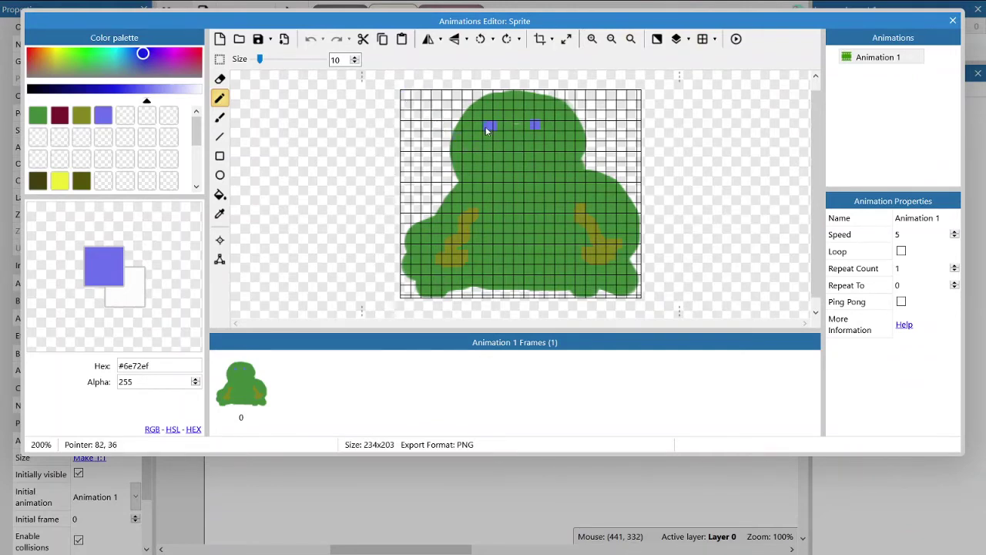
mouse_move(486, 131)
mouse_down()
mouse_move(490, 142)
mouse_move(535, 128)
mouse_move(542, 140)
mouse_move(544, 130)
mouse_up()
Paint yellow #eded35 pixel marks around both sides of the monster's head.
click(60, 181)
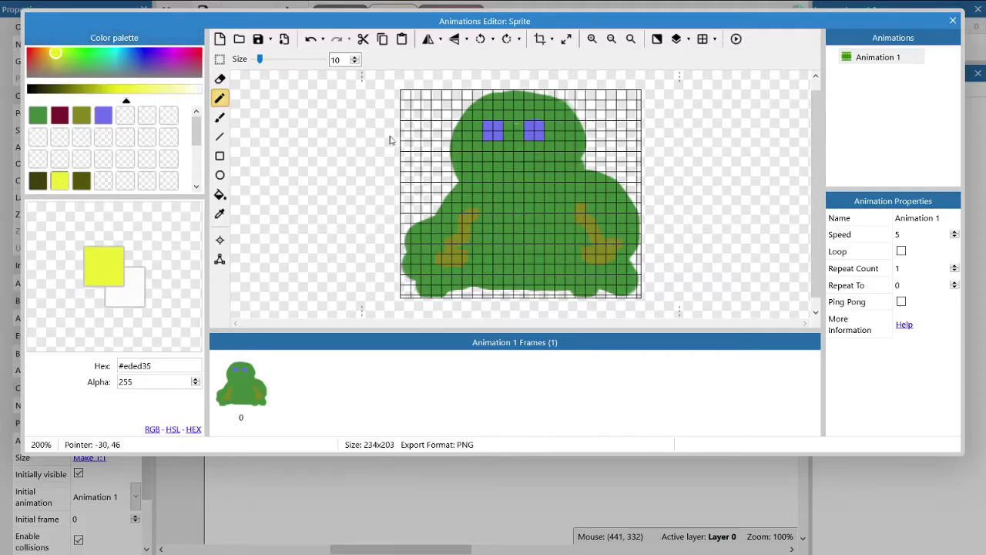
mouse_move(424, 136)
mouse_down()
mouse_move(439, 136)
mouse_move(413, 146)
mouse_up()
click(446, 115)
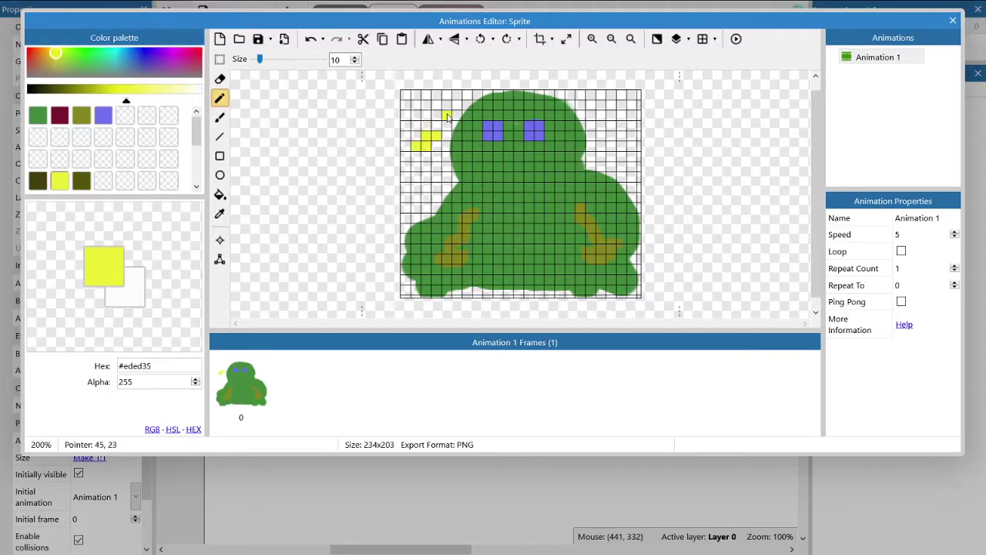
click(436, 106)
click(467, 97)
click(579, 95)
click(591, 105)
drag(595, 113, 610, 102)
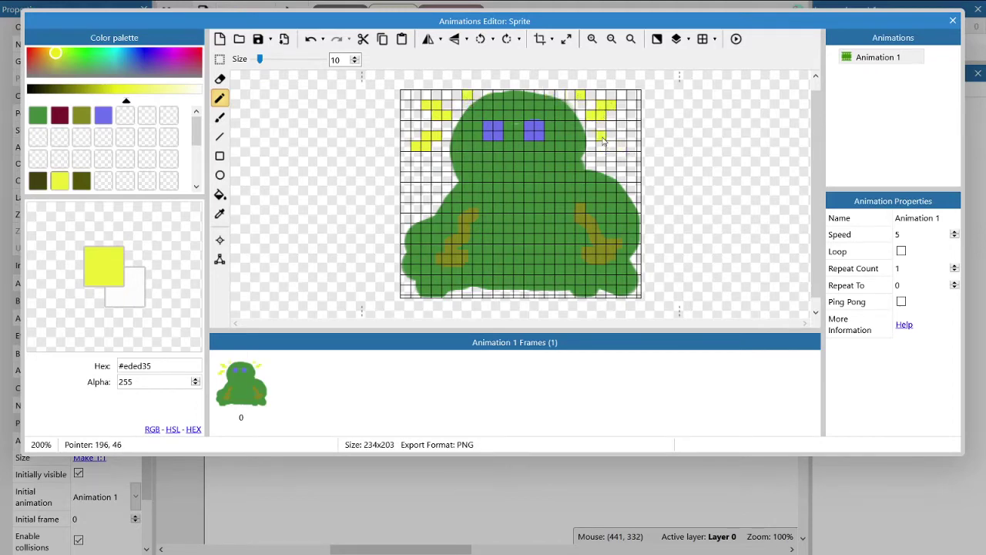
drag(602, 137, 633, 126)
Accept the grid configuration, hide the pixel grid, and close the Animations Editor.
click(714, 39)
click(746, 79)
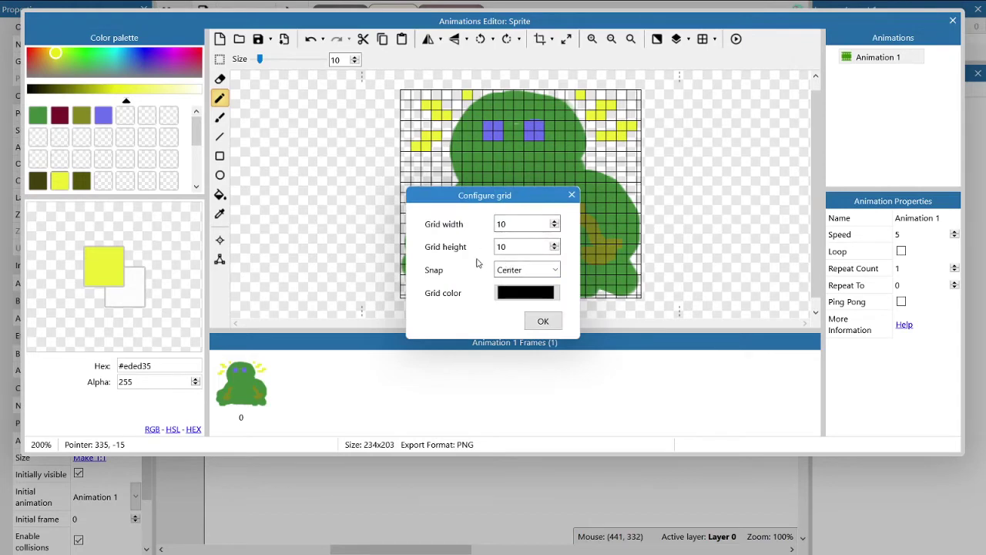
click(542, 321)
click(702, 39)
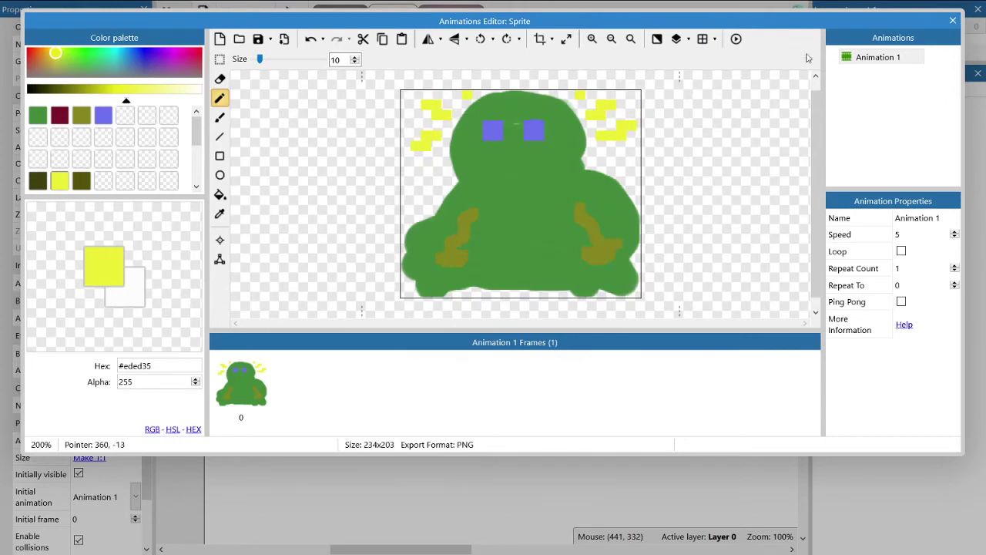
click(953, 21)
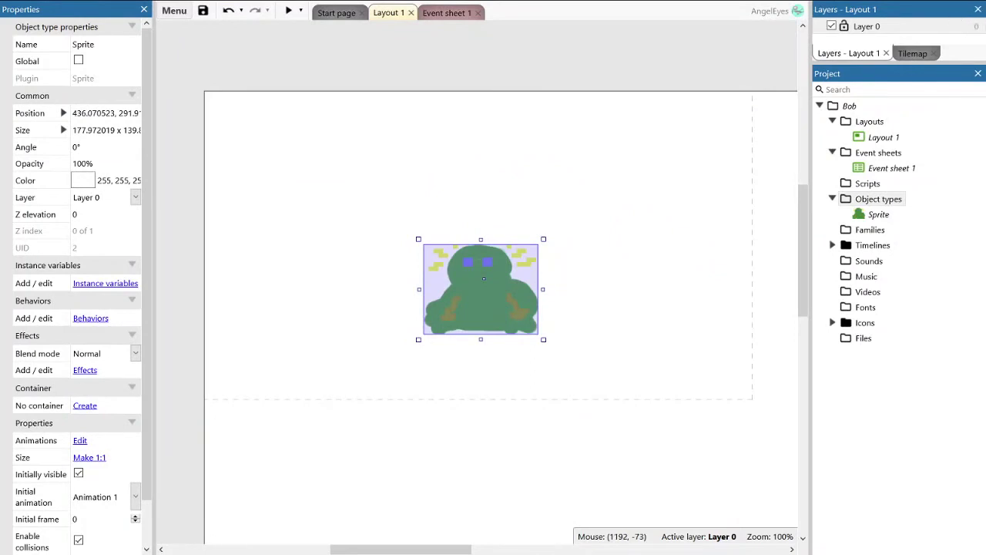
Rename the first Sprite object type to 'Bob'.
click(878, 218)
click(878, 216)
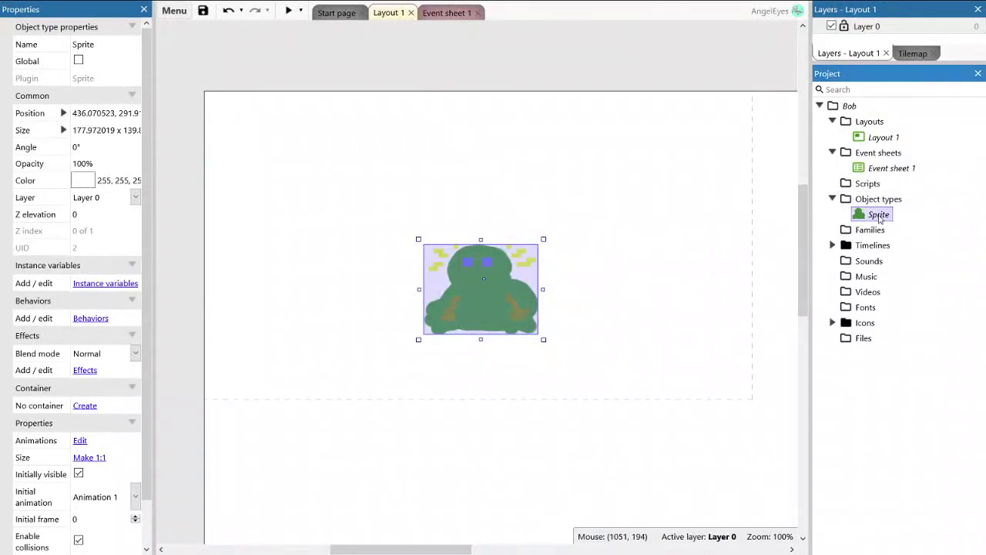
right_click(879, 215)
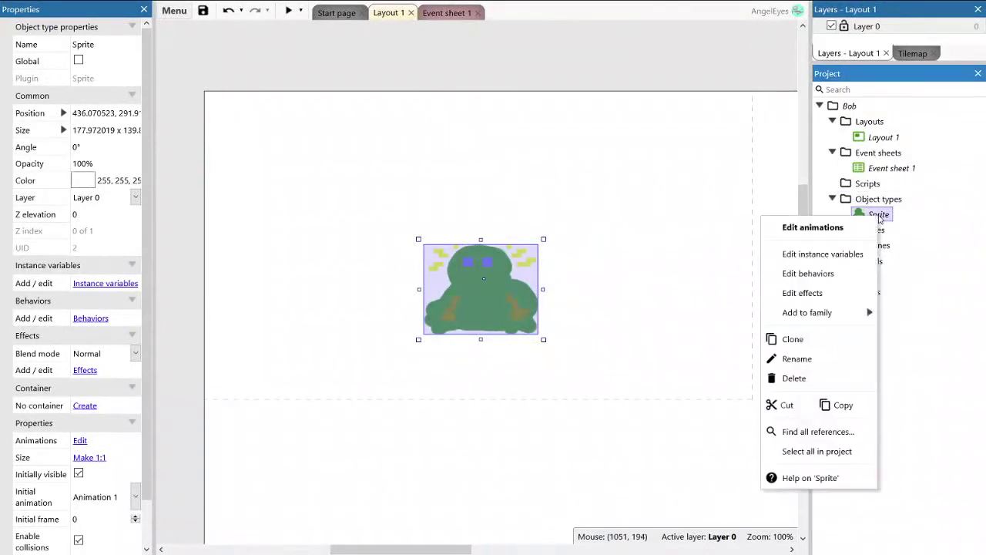
click(819, 360)
text(Bob)
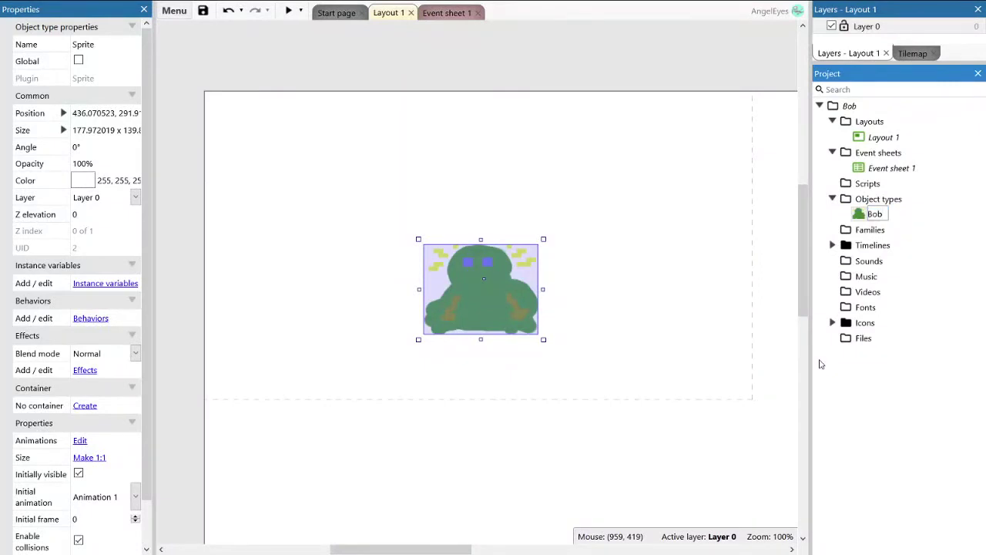
key(Return)
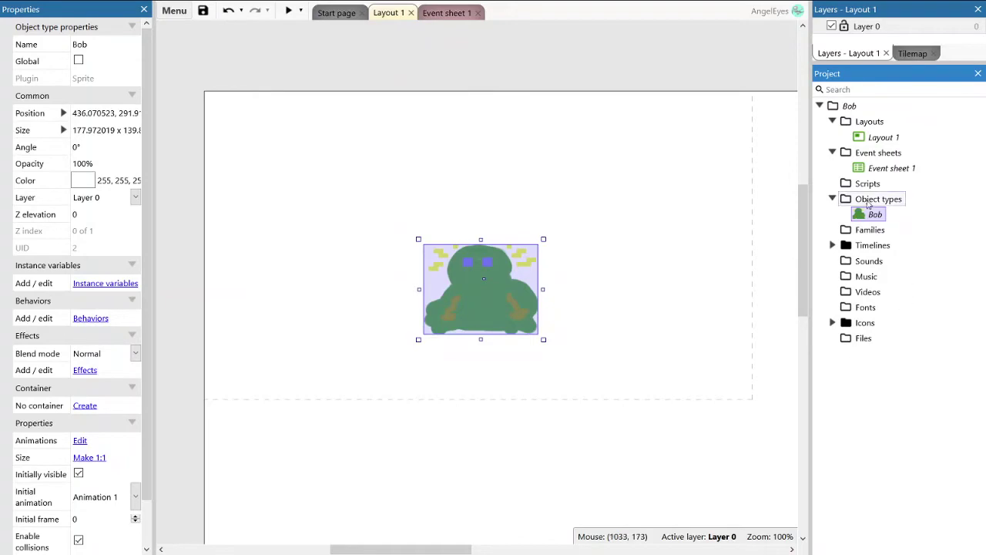
Insert another new Sprite object type into the project.
click(868, 202)
right_click(868, 202)
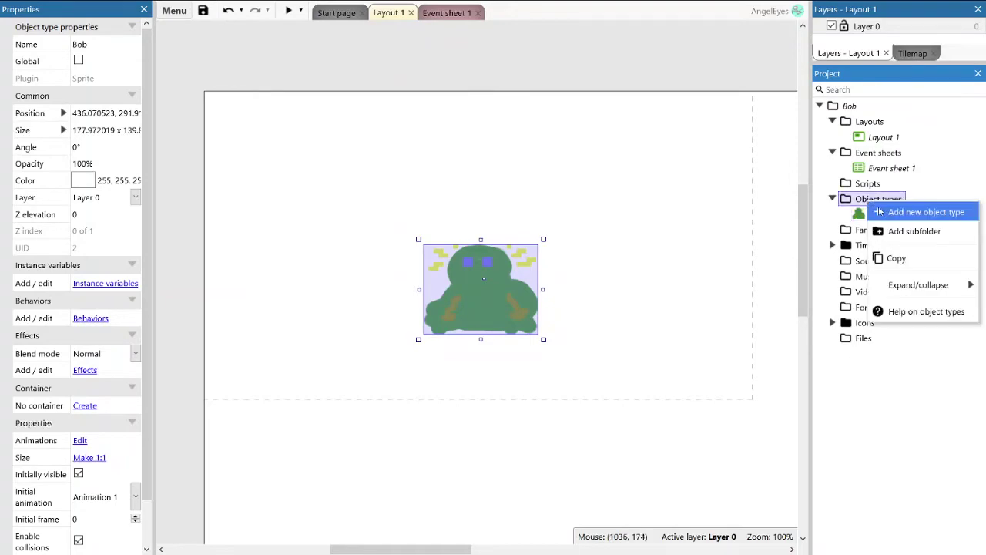
click(882, 211)
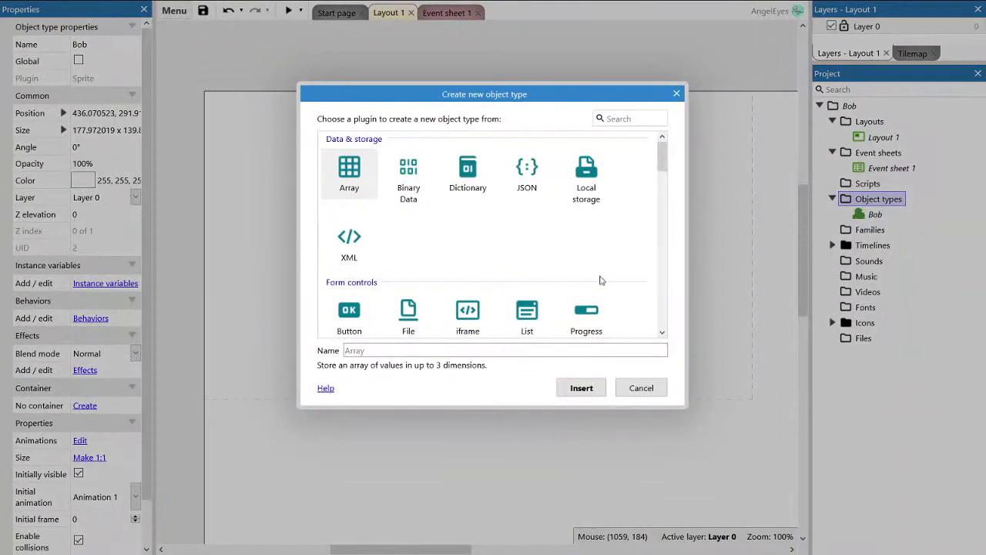
scroll(602, 281, down, 3)
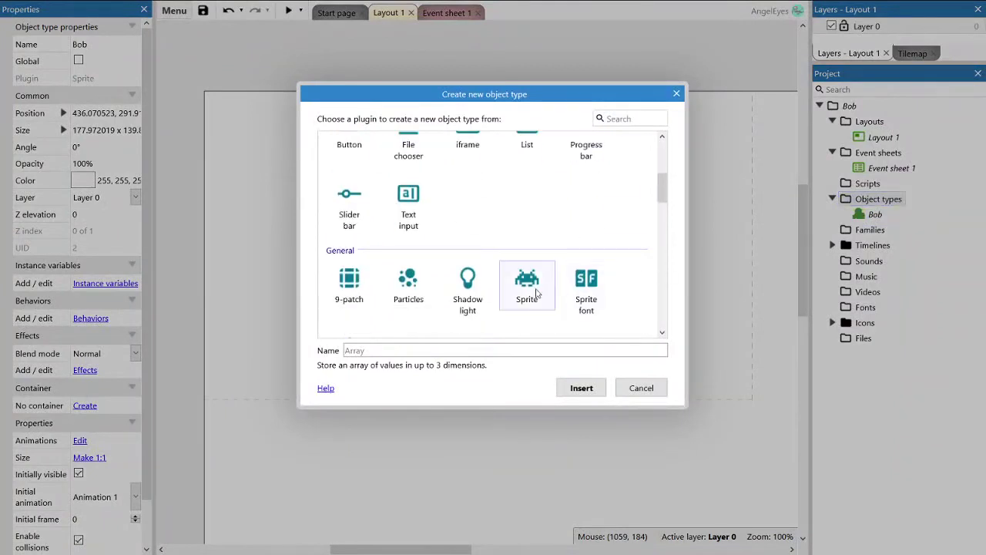
click(536, 293)
click(571, 389)
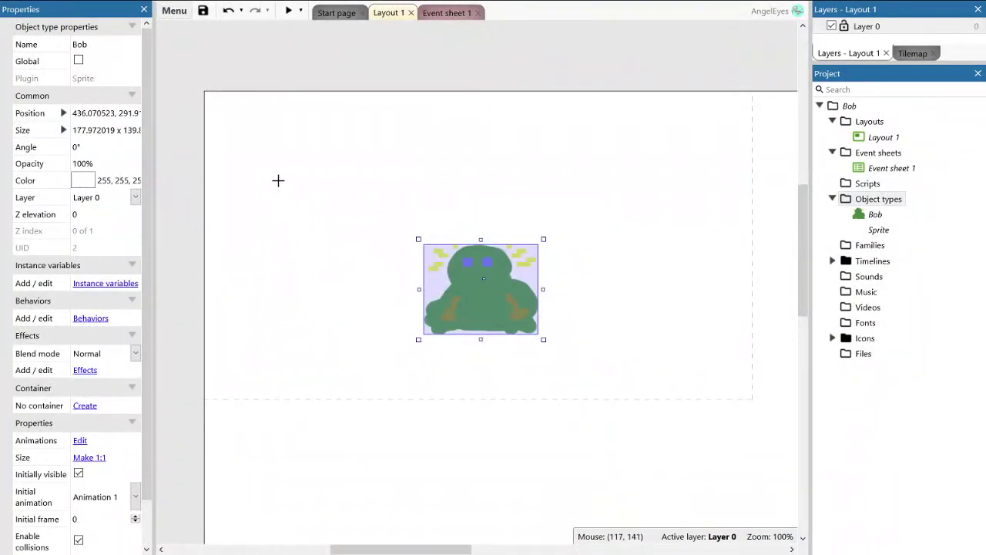
Place a new sprite and draw a dark olive ellipse body, with yellow as the second colour.
click(278, 180)
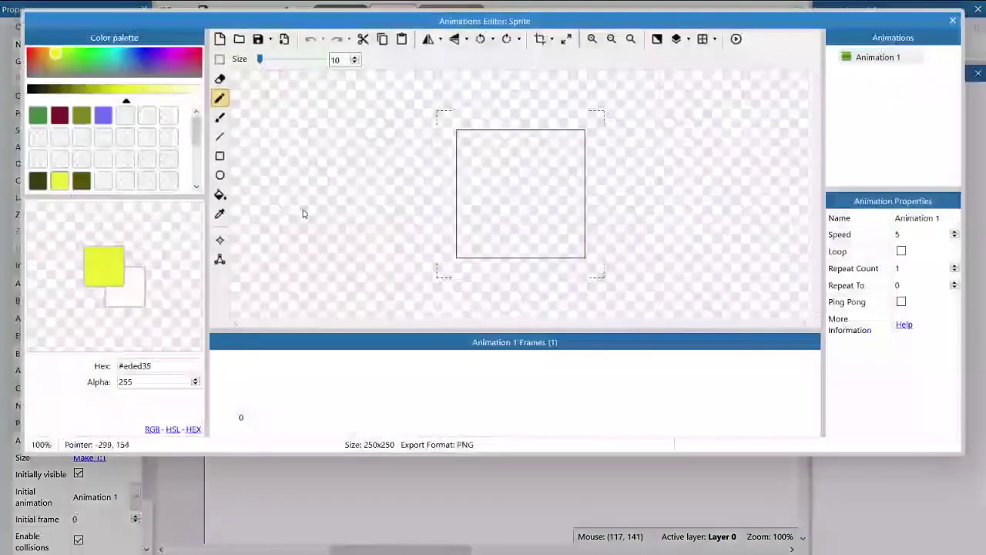
click(219, 175)
click(38, 180)
click(135, 297)
click(60, 180)
click(135, 296)
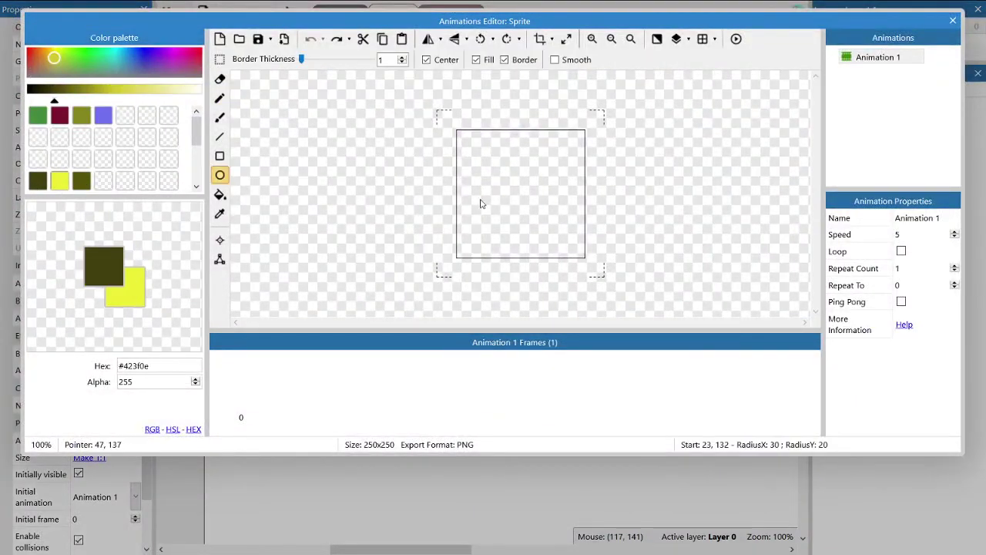
mouse_move(490, 197)
mouse_down()
mouse_move(509, 213)
mouse_move(530, 200)
mouse_up()
Swap colours and draw two thin legs under the bee's body with the Line tool.
key(x)
key(x)
key(x)
key(x)
click(220, 59)
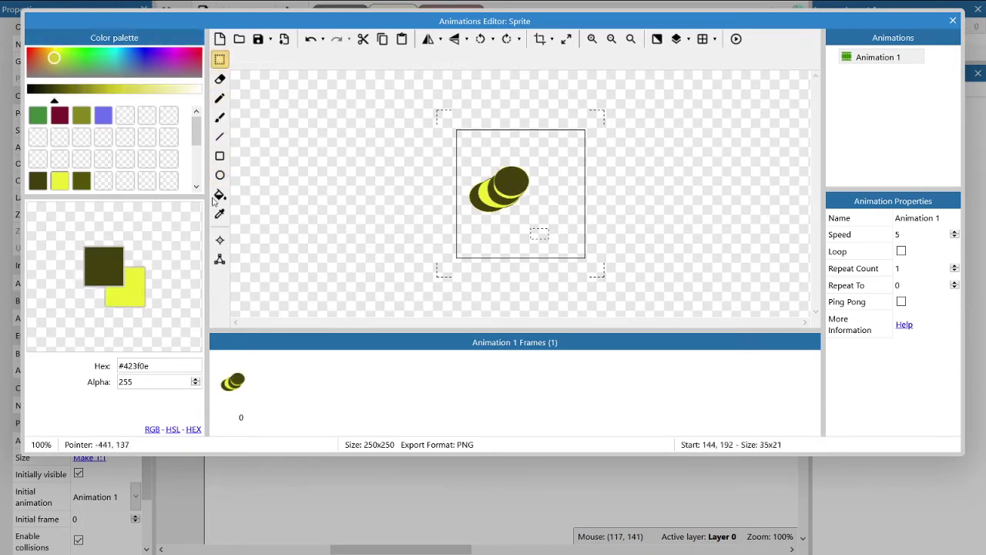
click(219, 194)
click(219, 136)
drag(496, 199, 491, 209)
mouse_move(500, 213)
mouse_down()
mouse_move(466, 218)
mouse_move(520, 222)
mouse_move(510, 212)
mouse_move(502, 221)
mouse_up()
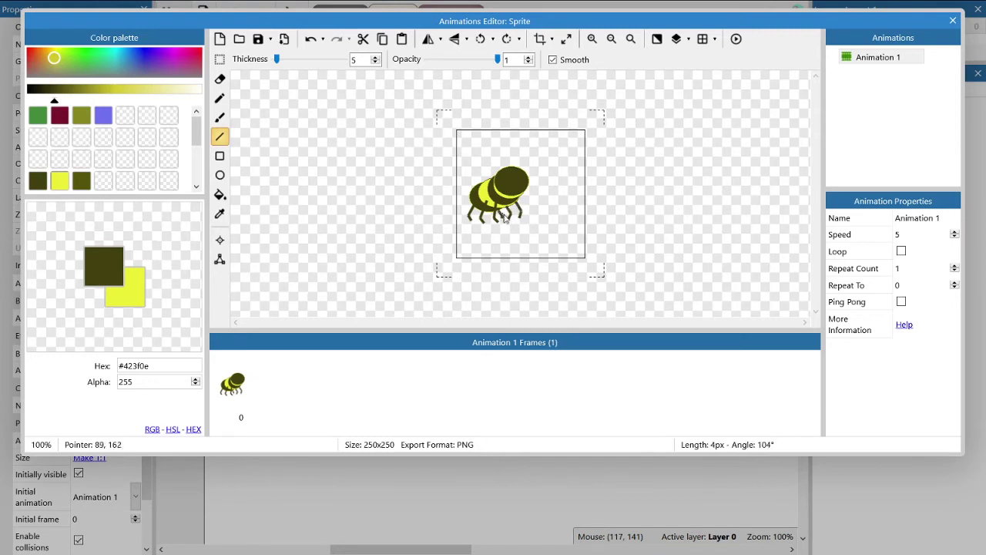
Zoom in, undo a stray line, and draw a stinger left of the bee's abdomen.
click(591, 40)
click(591, 40)
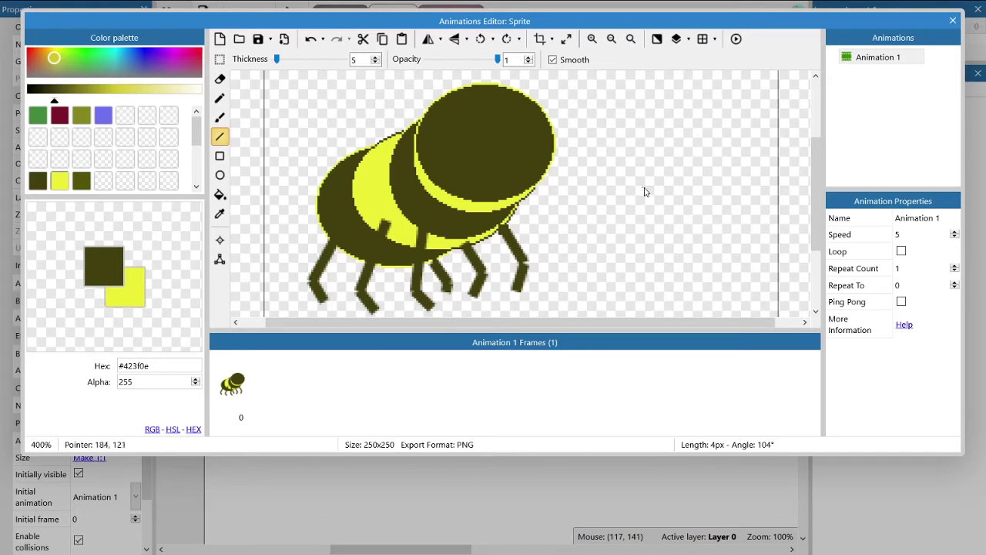
drag(635, 185, 656, 217)
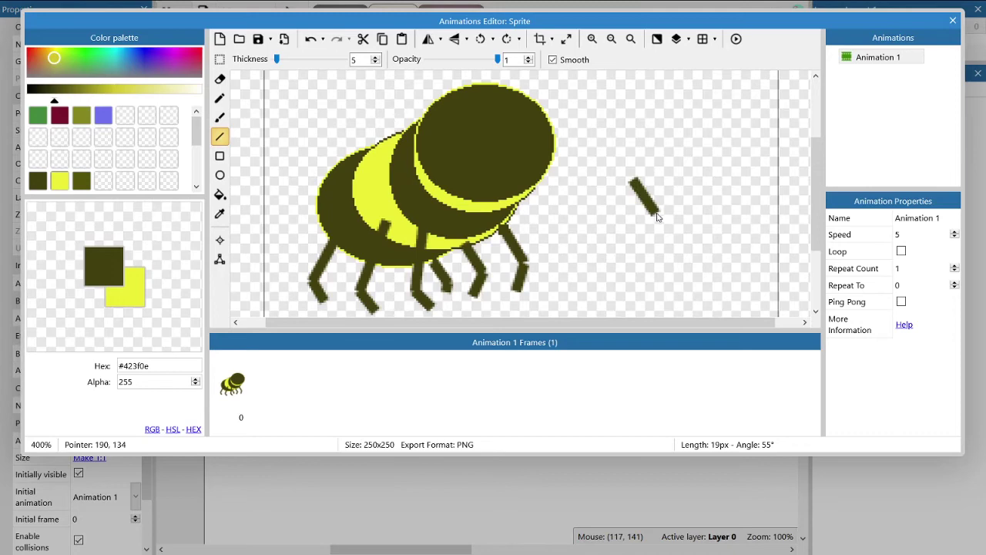
drag(657, 217, 659, 220)
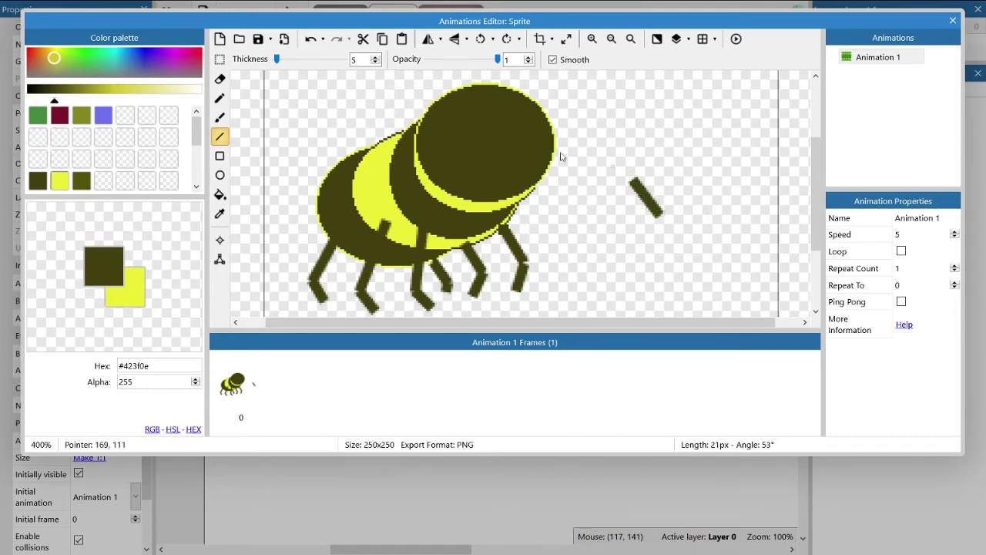
click(311, 40)
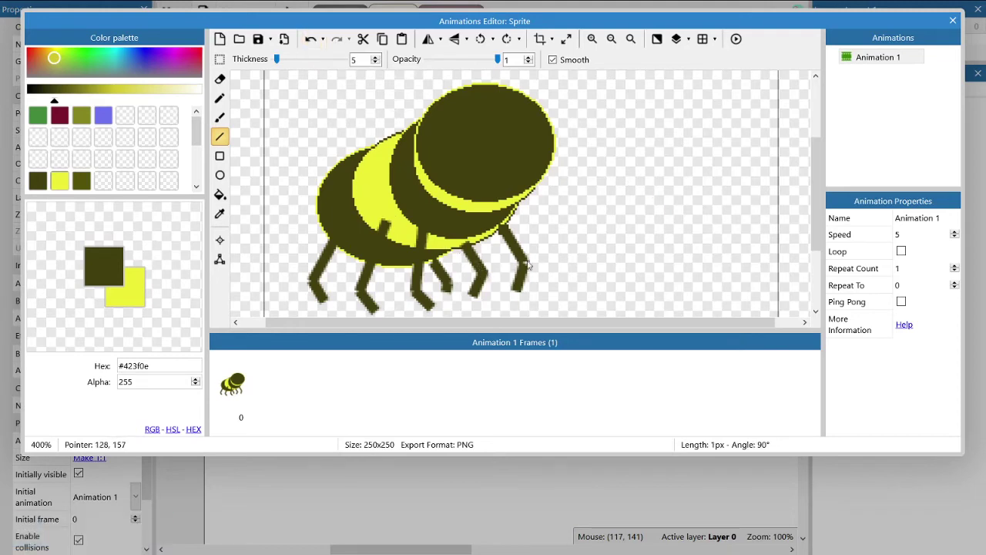
drag(358, 287, 358, 296)
drag(316, 207, 282, 219)
Draw yellow ellipse eyes on the bee's head.
key(x)
click(219, 175)
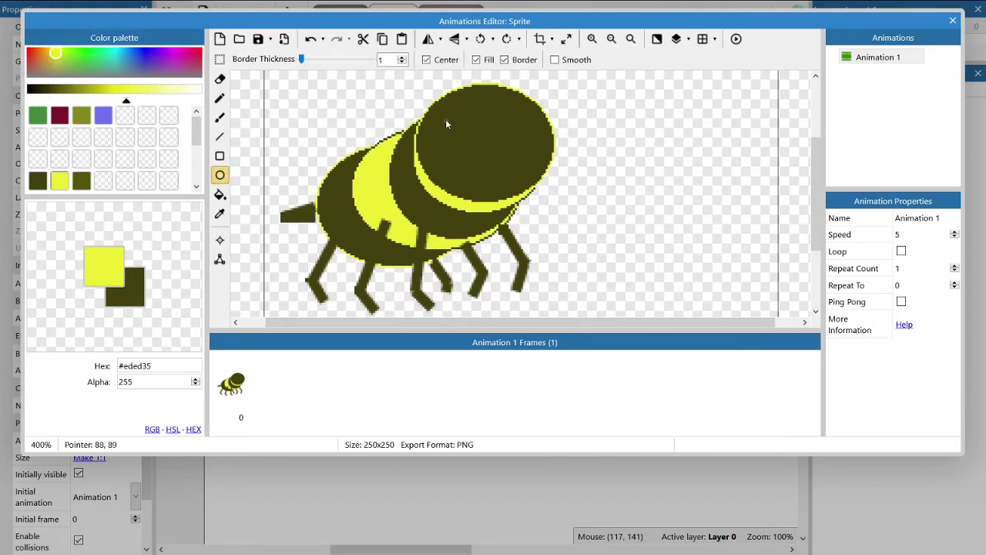
mouse_move(446, 119)
mouse_down()
mouse_move(458, 129)
mouse_move(511, 126)
mouse_up()
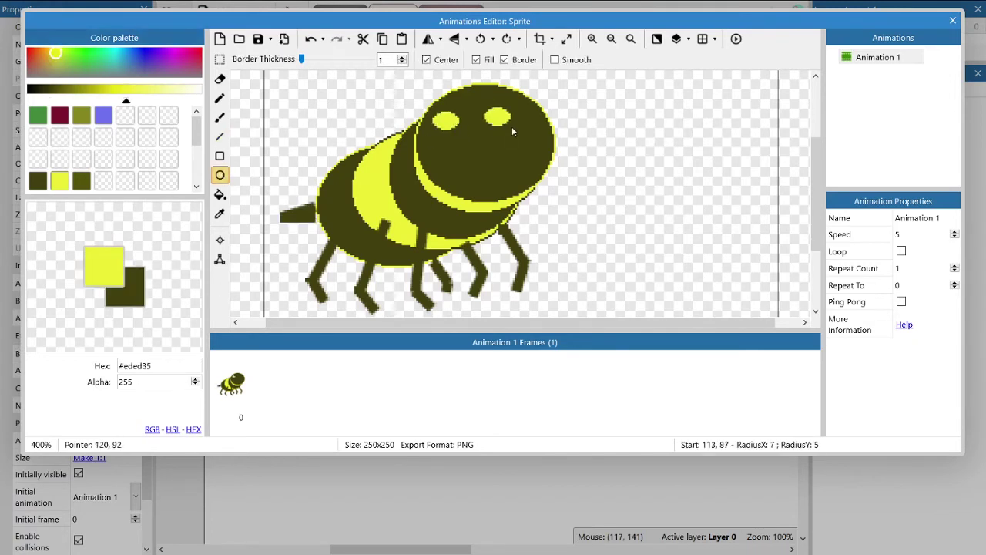
click(610, 39)
Save a light cyan swatch and brush a light-cyan wing above the bee.
click(121, 54)
click(183, 90)
click(103, 180)
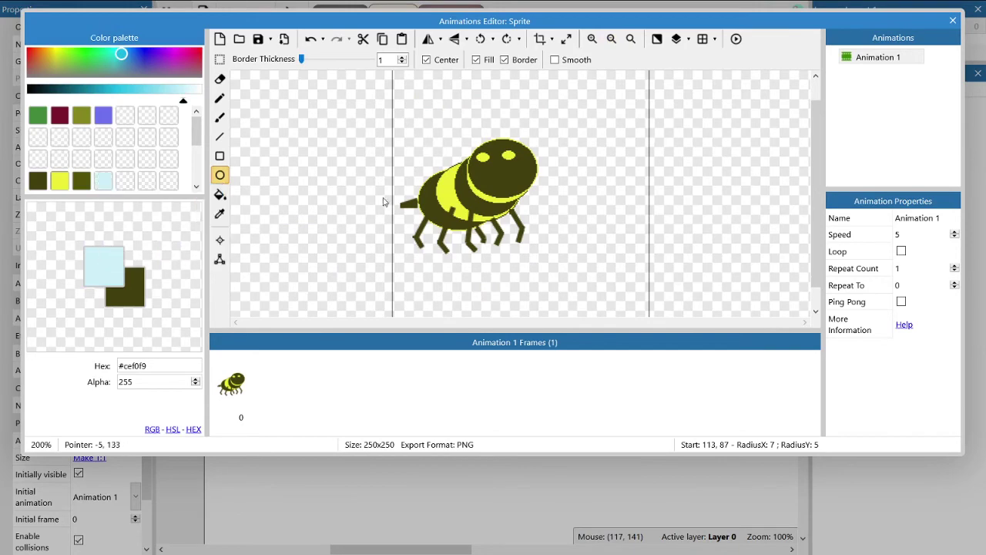
ctrl+scroll(396, 179, up, 2)
click(611, 39)
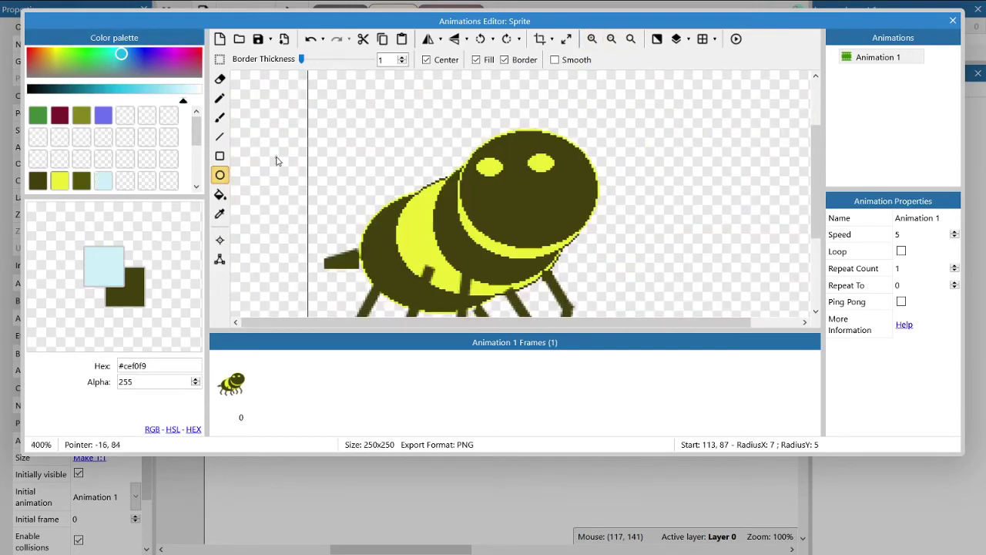
click(220, 116)
mouse_move(417, 178)
mouse_down()
mouse_move(378, 149)
mouse_move(452, 88)
mouse_up()
Add dark olive dots across the wing, undoing unwanted strokes, and close the image editor.
click(220, 136)
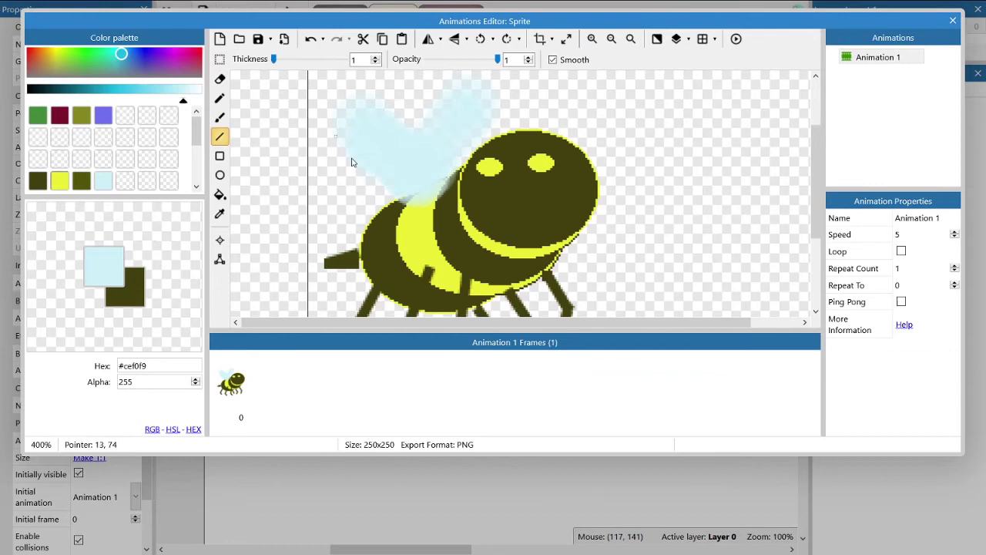
key(x)
click(432, 128)
click(443, 110)
click(455, 95)
drag(465, 93, 470, 98)
drag(453, 117, 459, 123)
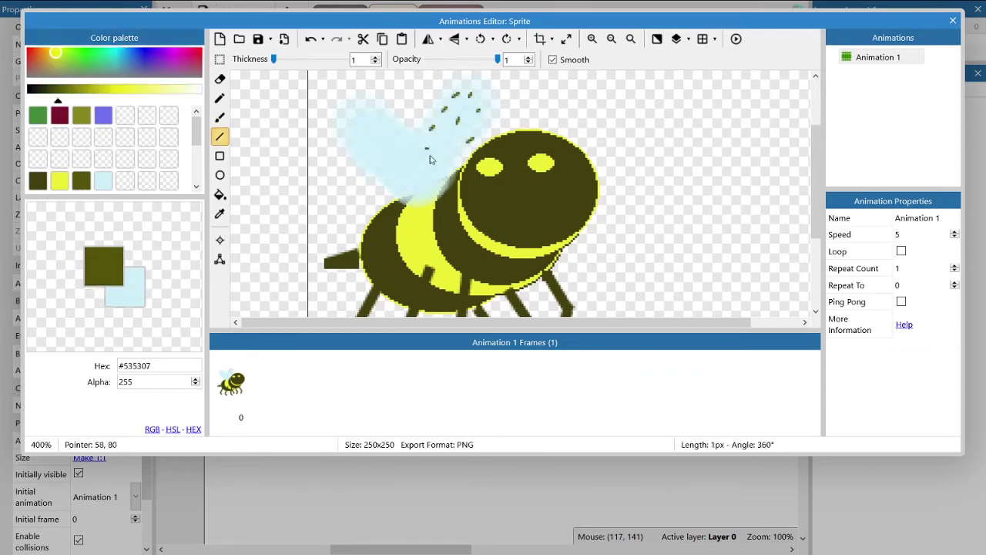
drag(406, 162, 427, 171)
mouse_move(358, 140)
mouse_down()
mouse_move(389, 158)
mouse_move(379, 141)
mouse_move(389, 189)
mouse_up()
click(310, 39)
click(311, 40)
click(311, 39)
click(311, 40)
click(380, 148)
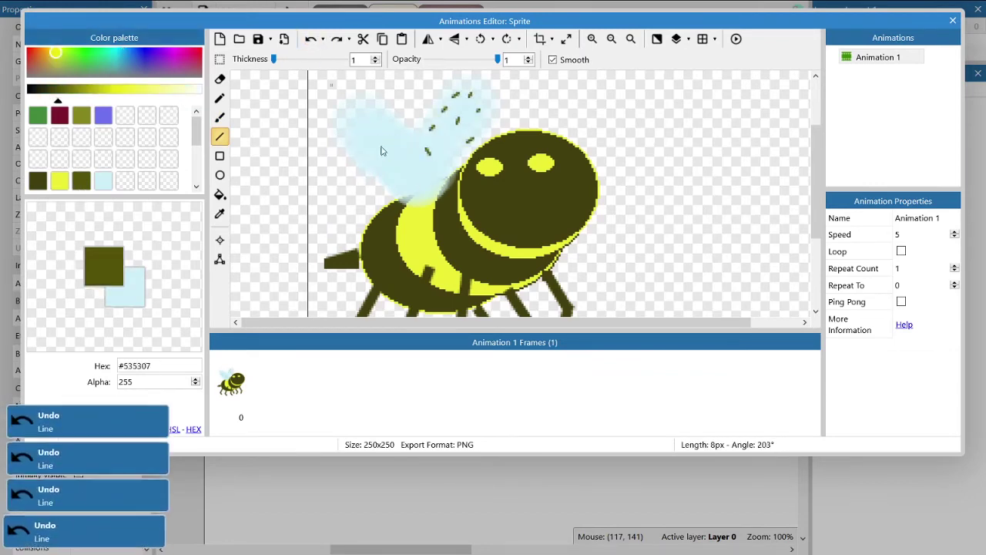
click(397, 147)
click(425, 174)
click(441, 165)
click(953, 21)
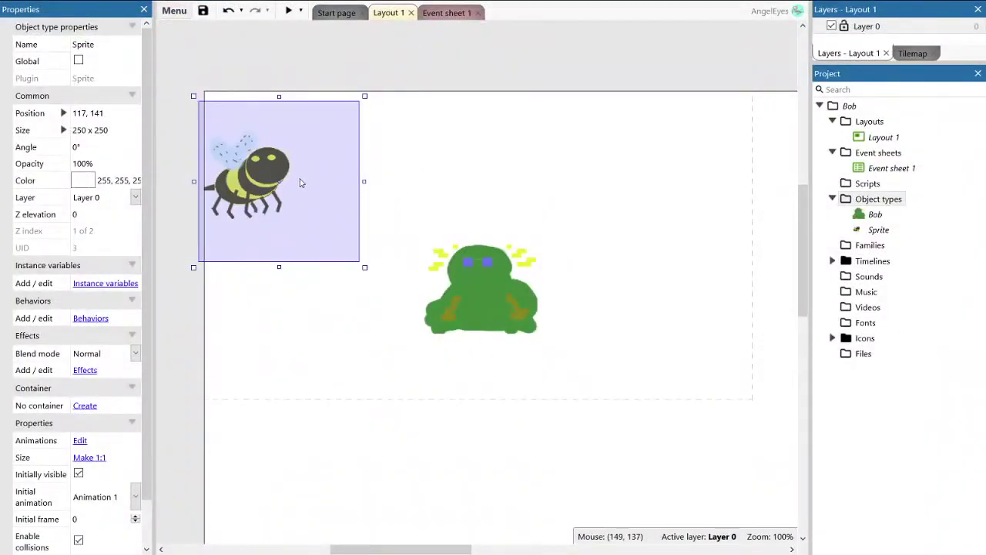
Move the bee right and down, then crop its image from 250x250 to 136x142.
drag(299, 191, 364, 209)
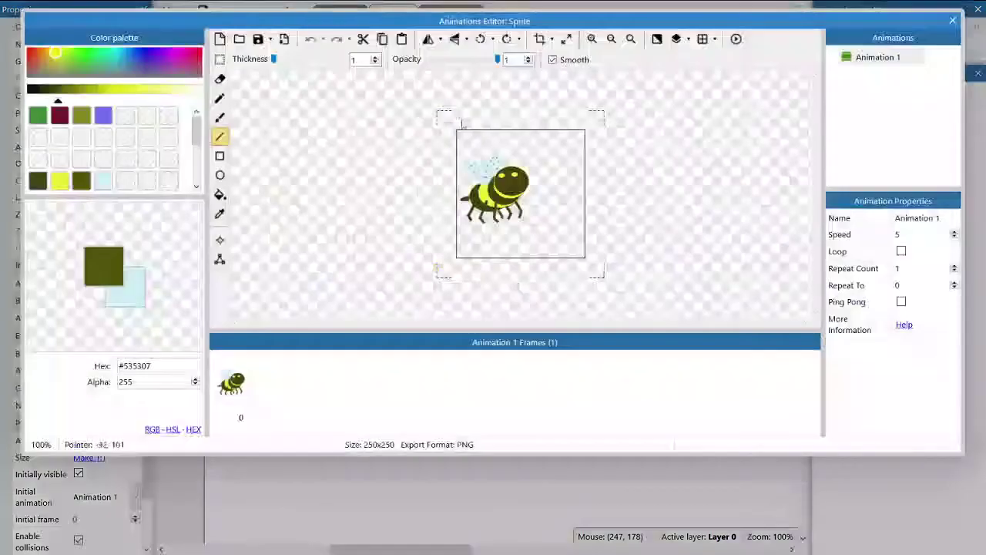
click(540, 39)
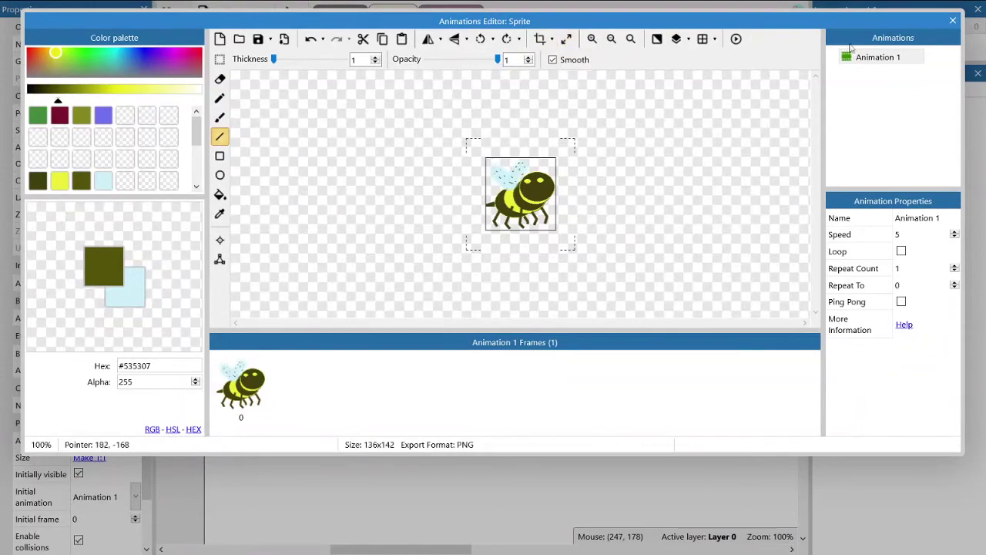
click(953, 20)
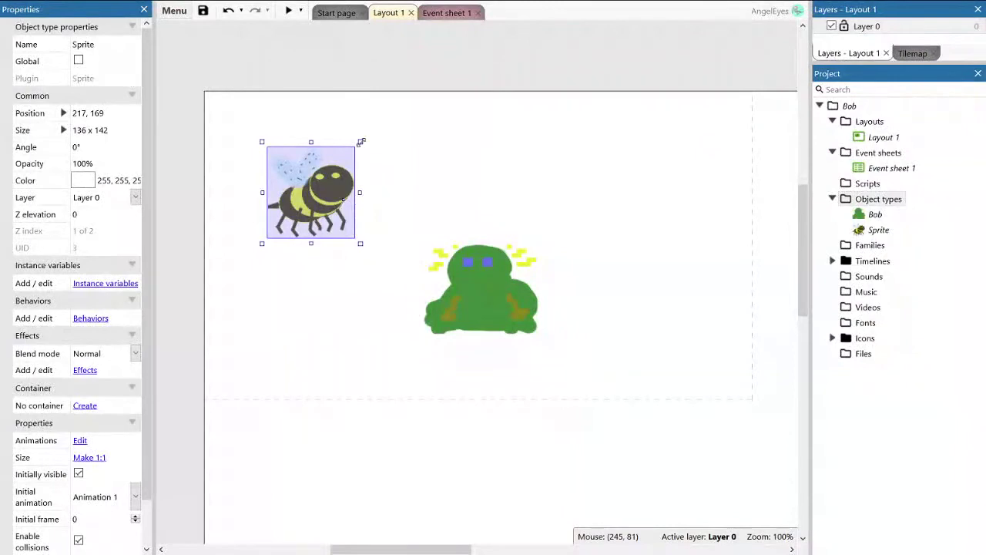
Shrink the bee sprite to a tiny size and rename its object type to Bee.
drag(361, 142, 285, 225)
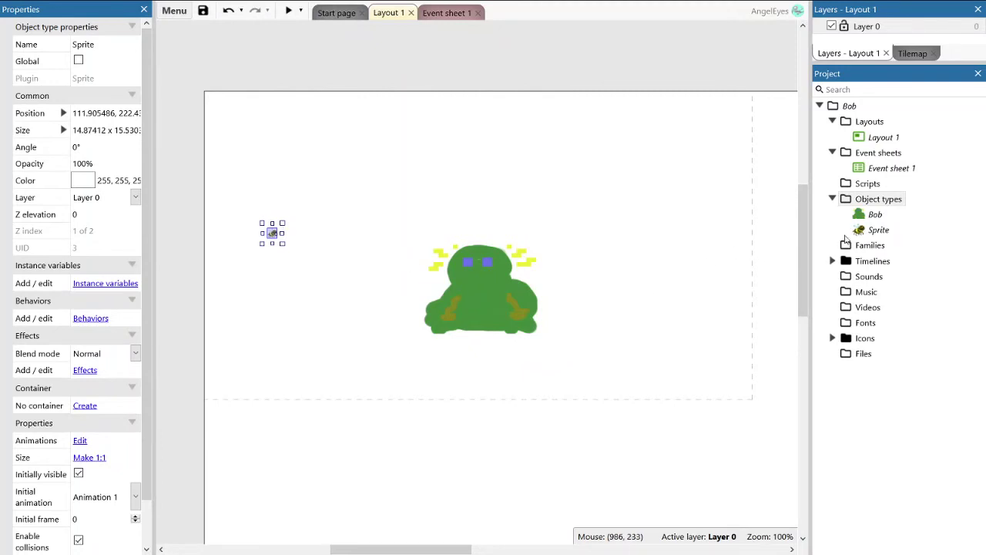
right_click(884, 233)
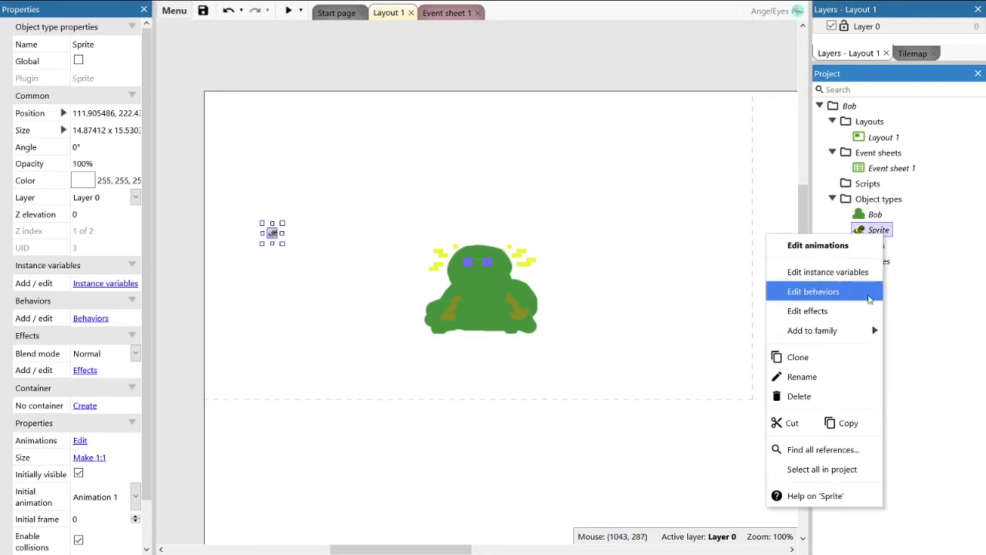
click(821, 383)
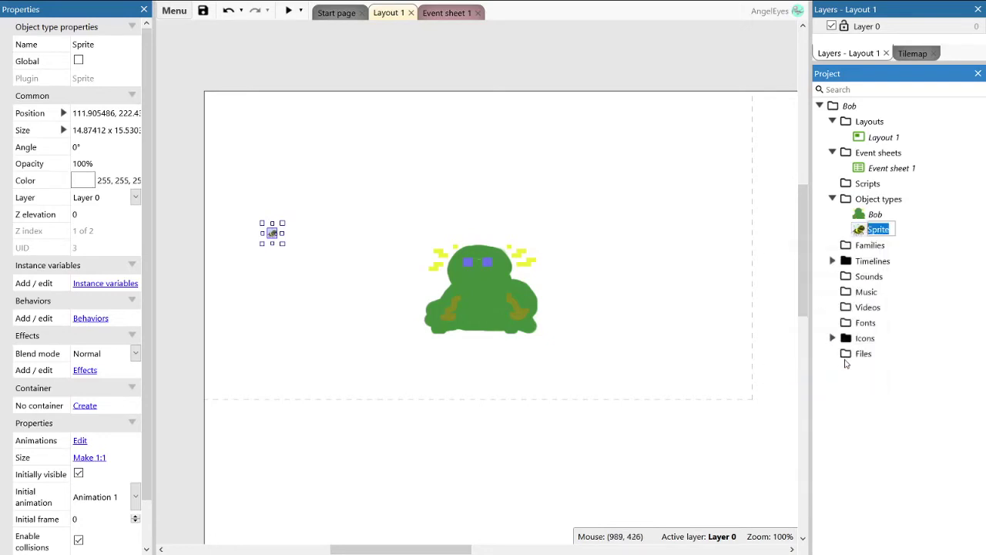
text(Be)
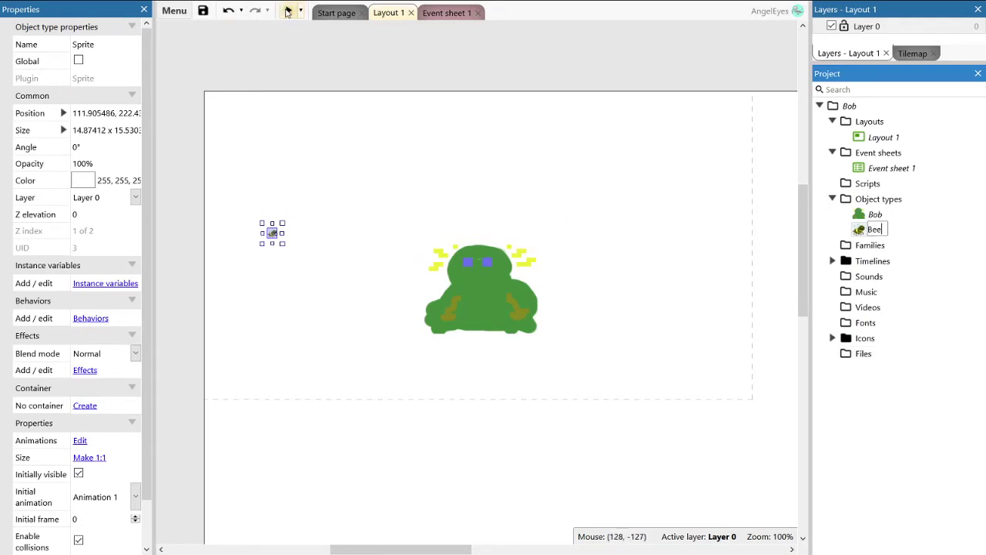
text(e)
Preview the layout full-screen in Firefox, then return to Construct 3.
click(287, 10)
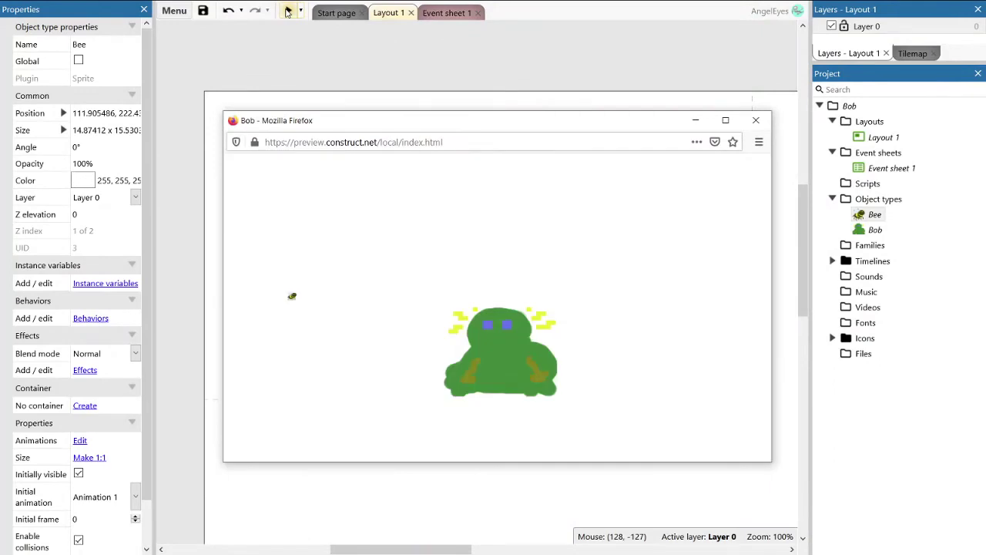
click(727, 121)
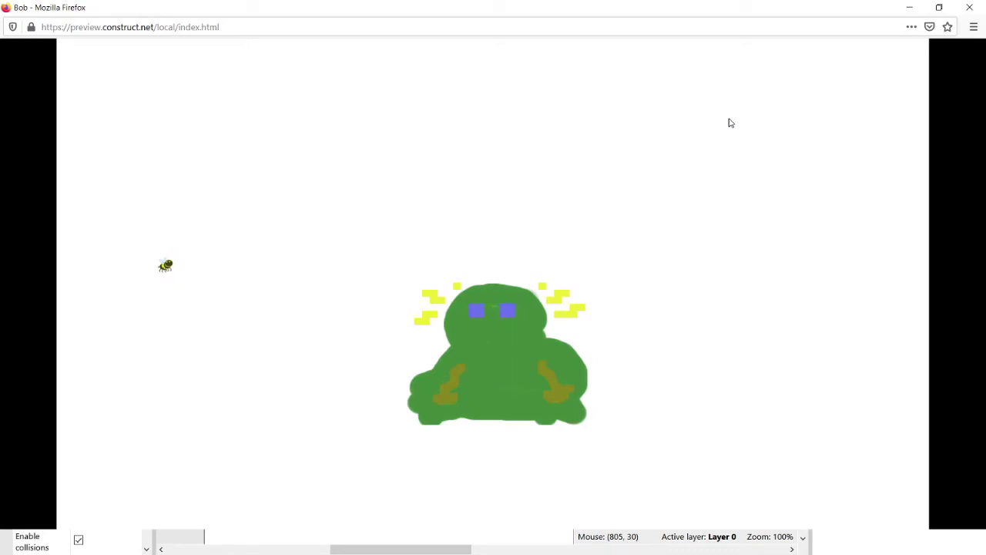
key(alt+Tab)
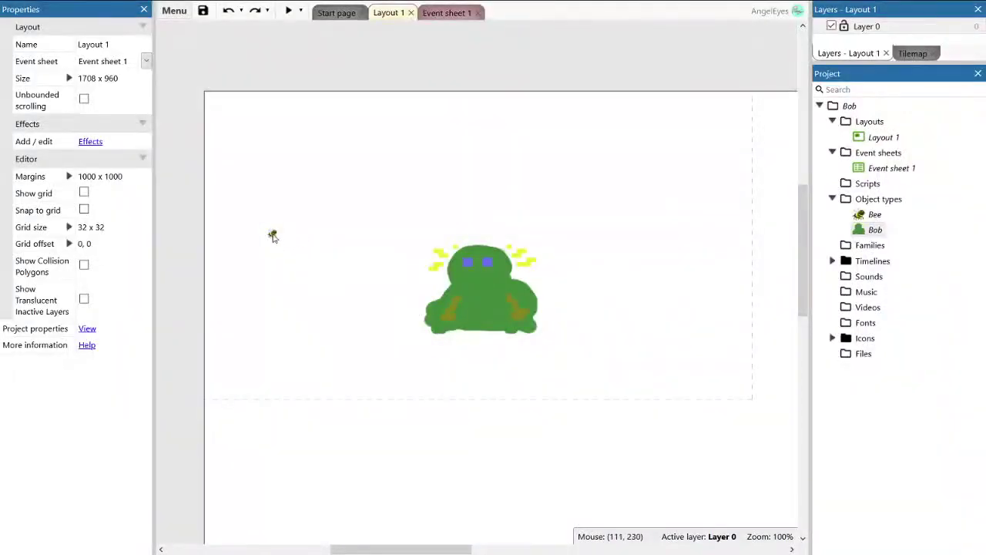
Enlarge the bee slightly, then open Bob's image for editing.
click(273, 233)
drag(281, 243, 291, 252)
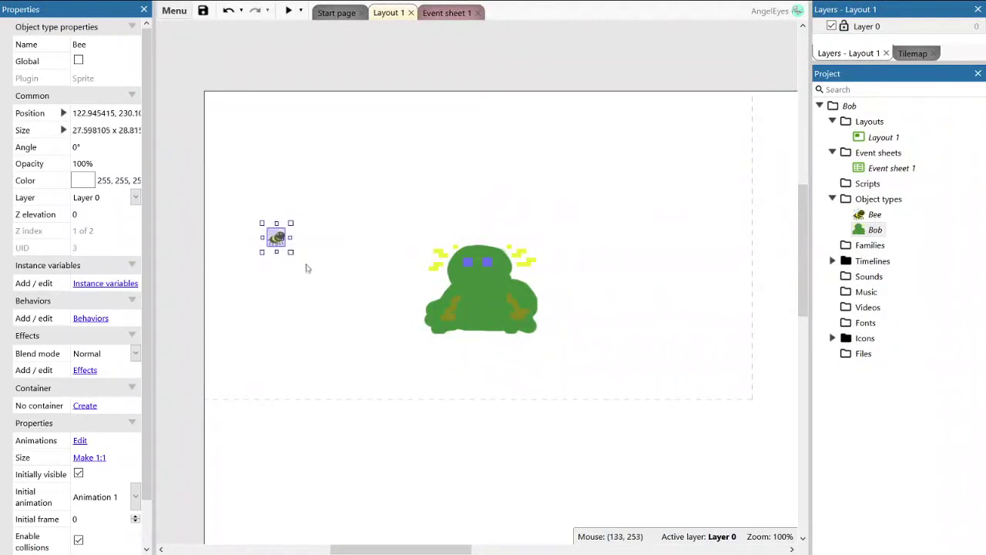
click(497, 295)
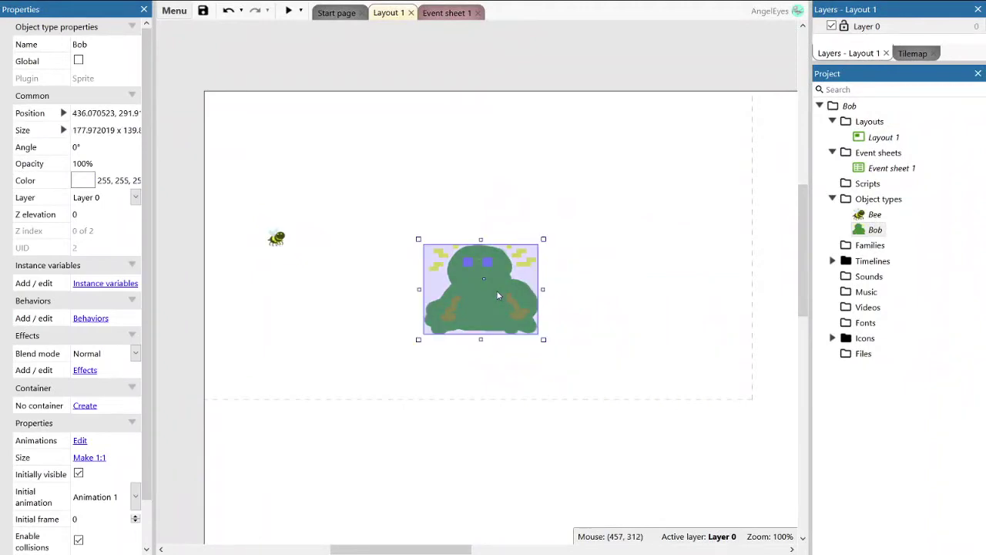
double_click(498, 295)
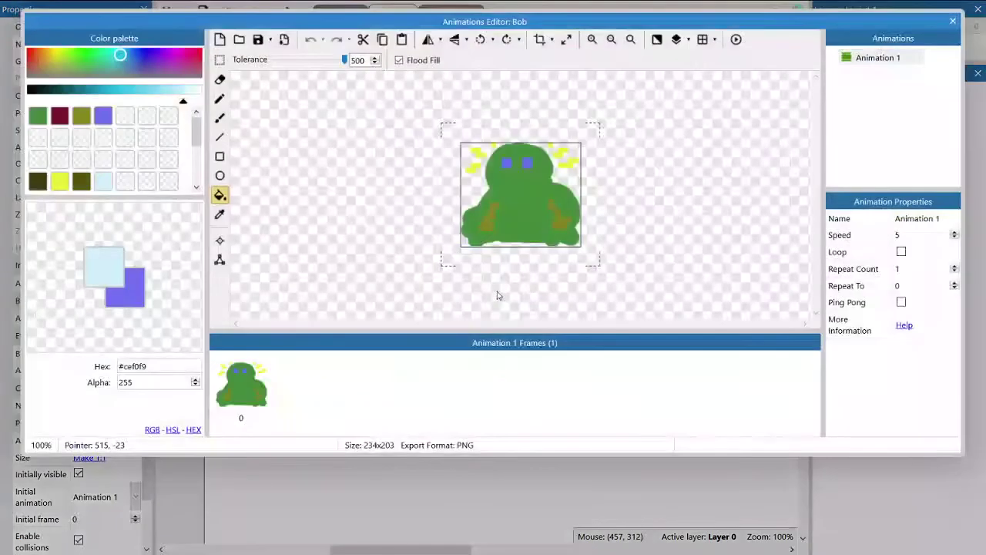
Save Bob's current frame as Animation 1(3).png and confirm it in Firefox's downloads.
click(270, 40)
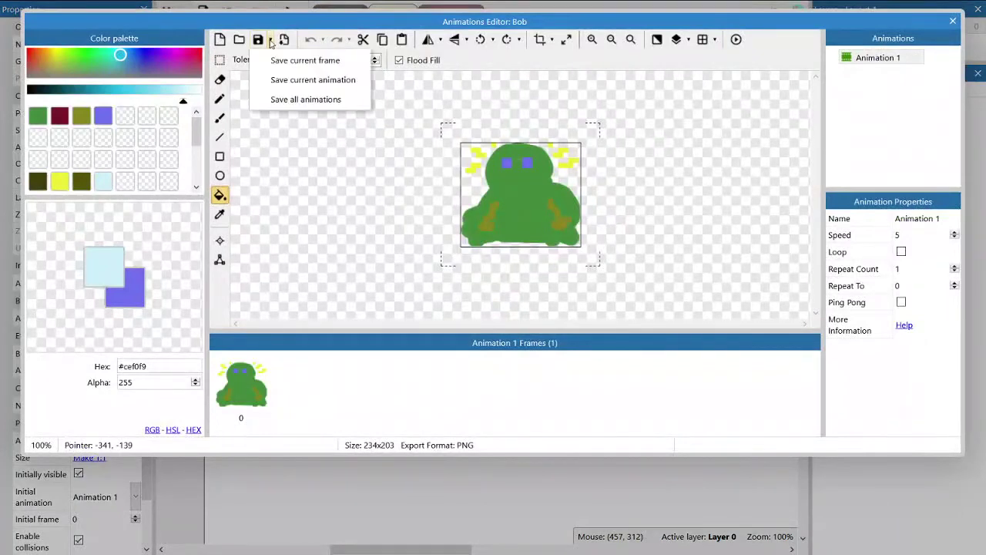
click(286, 64)
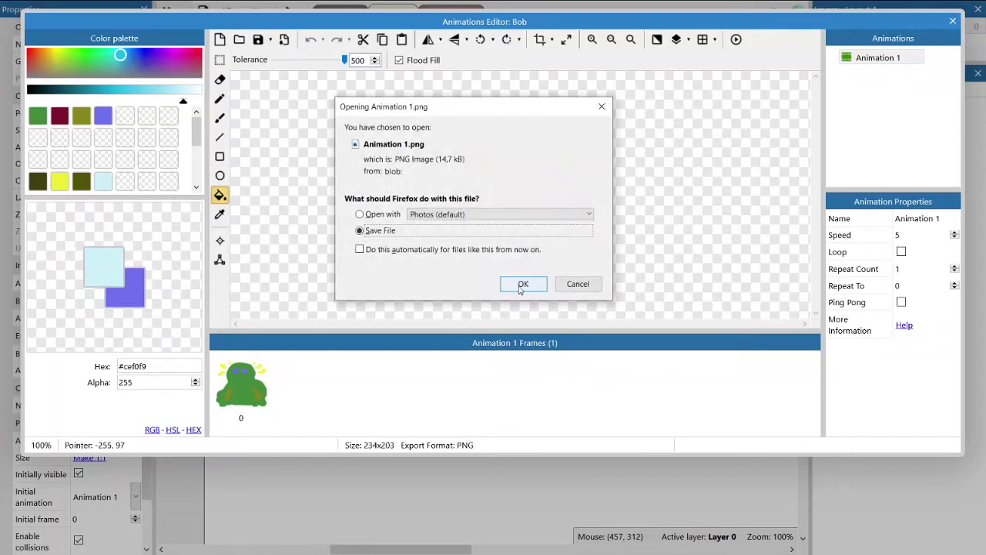
click(520, 285)
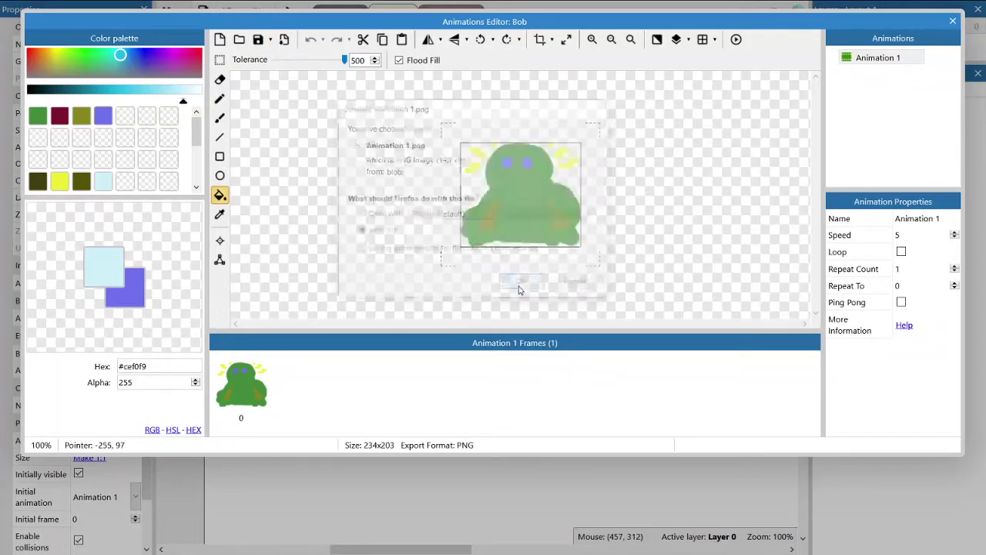
click(952, 23)
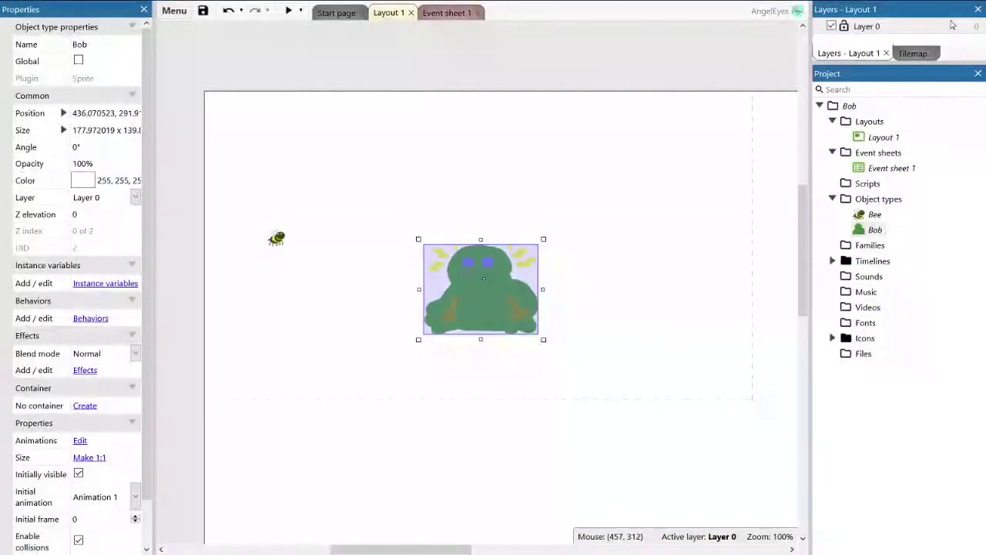
mouse_move(807, 10)
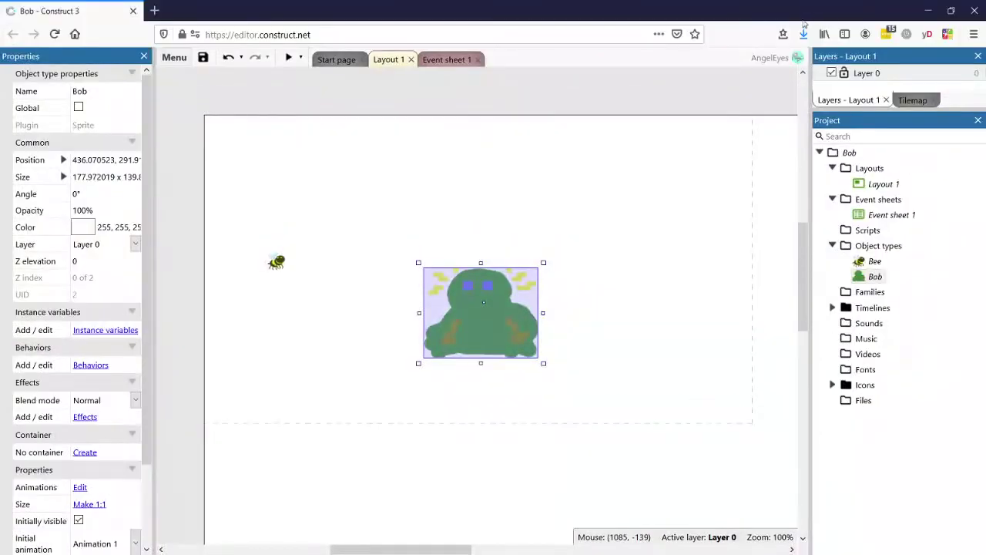
click(803, 34)
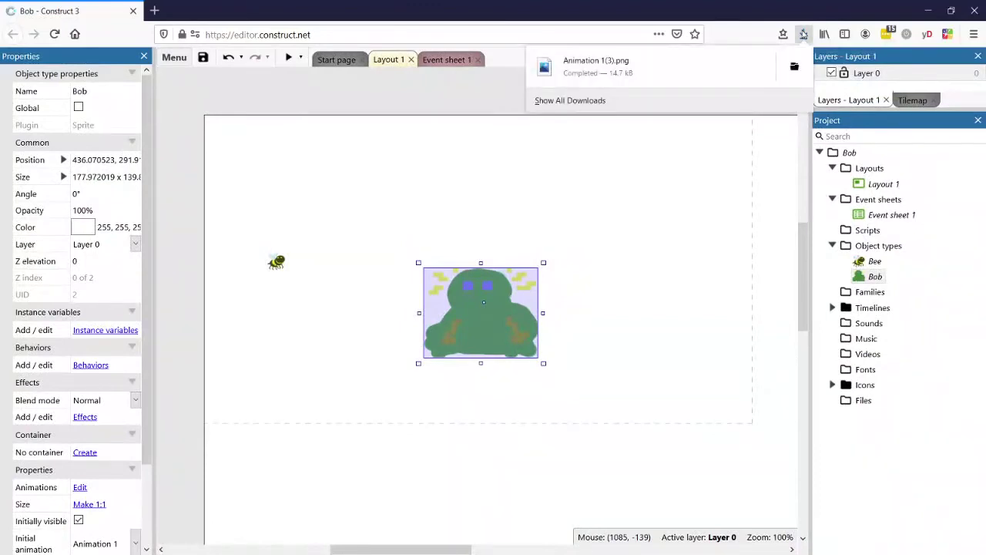
click(804, 34)
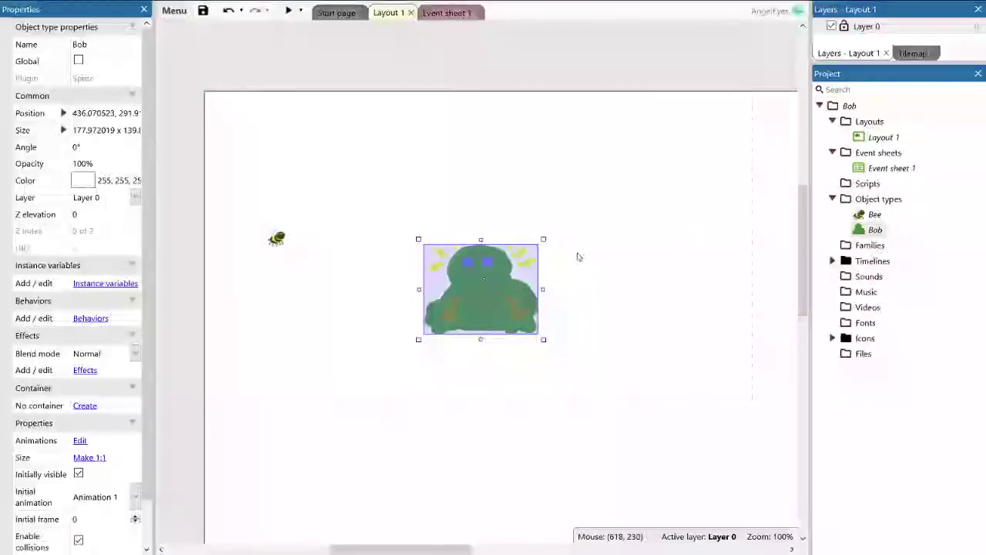
Replace Bob's frame with the imported monster-3764868_640.png (523x640) picture.
double_click(476, 288)
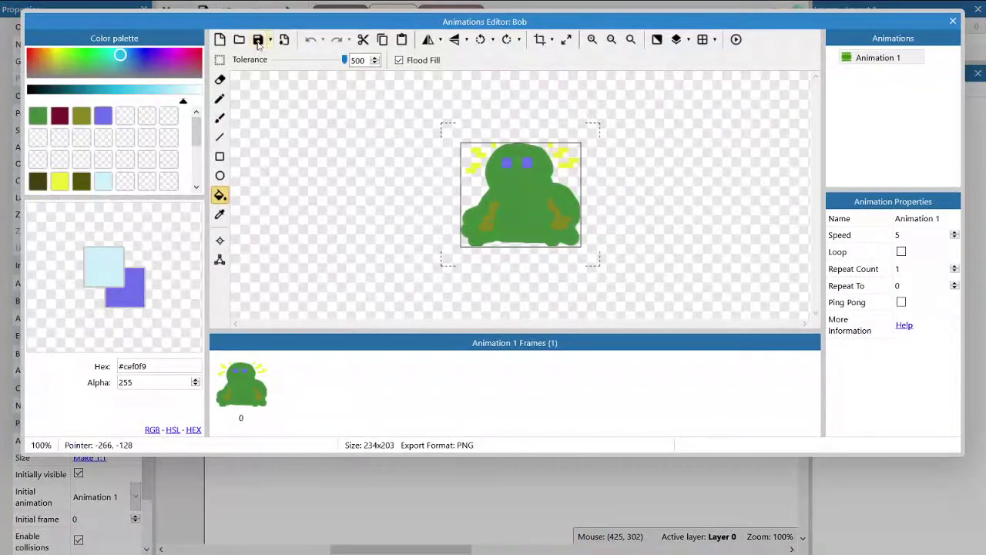
click(239, 40)
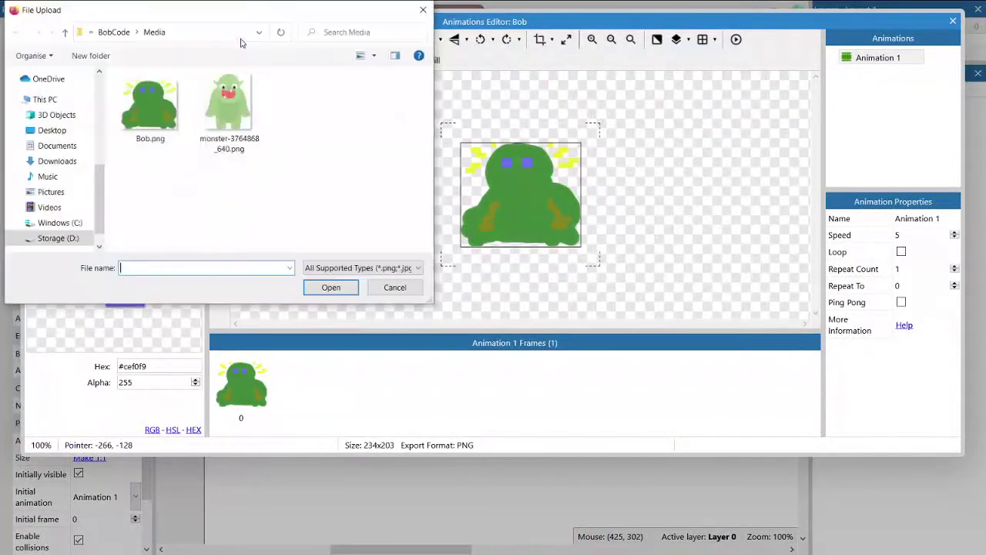
click(231, 123)
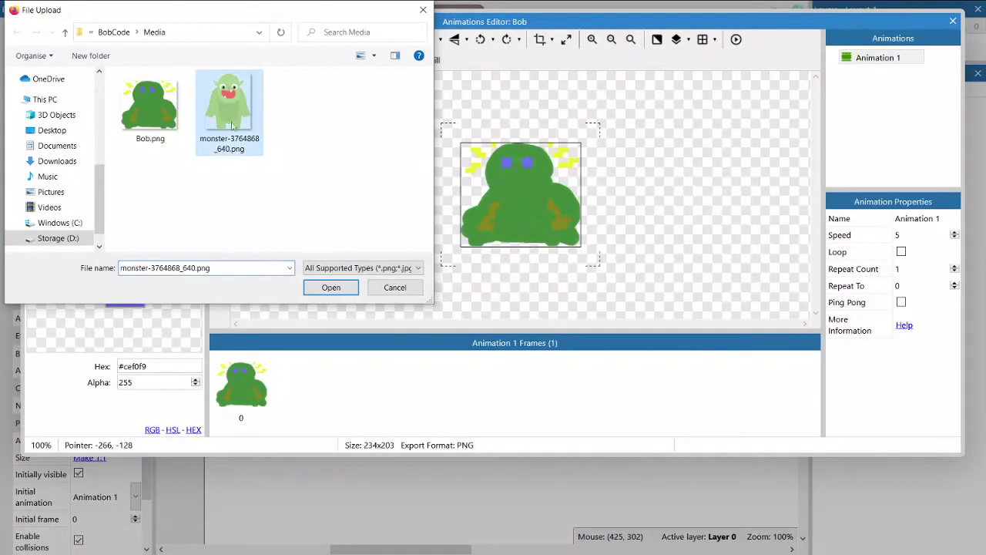
click(331, 288)
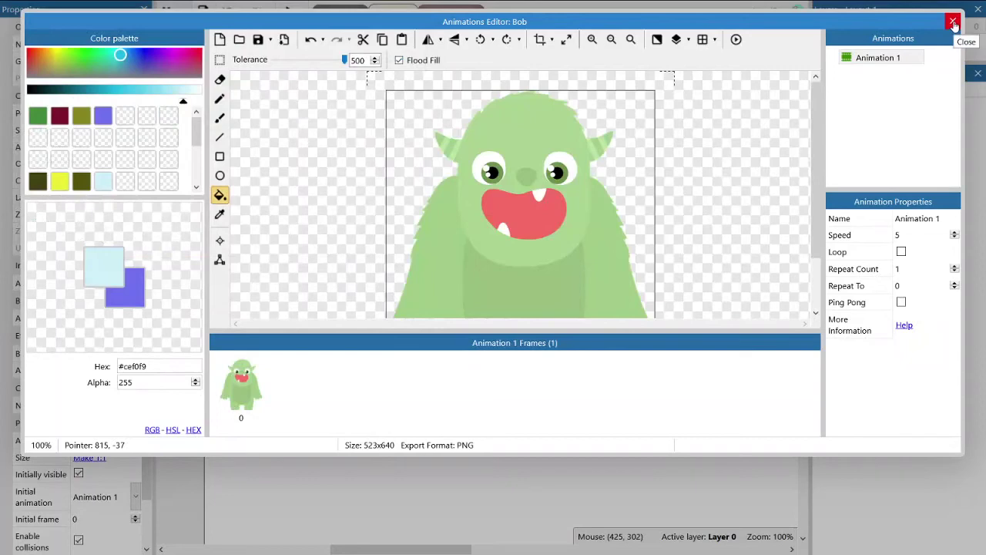
click(953, 21)
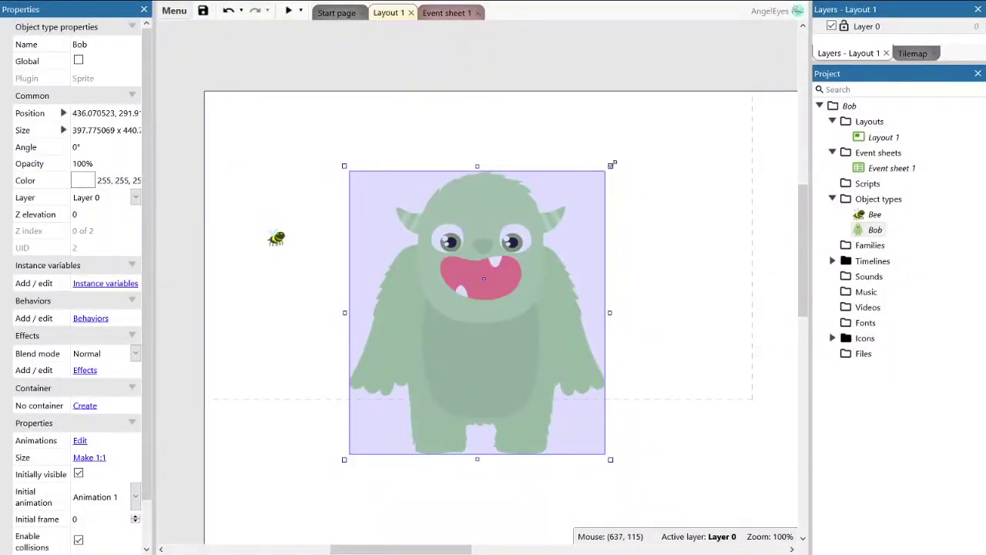
Shrink the monster Bob to a modest size and move him near the layout centre.
drag(612, 164, 473, 323)
drag(430, 345, 487, 257)
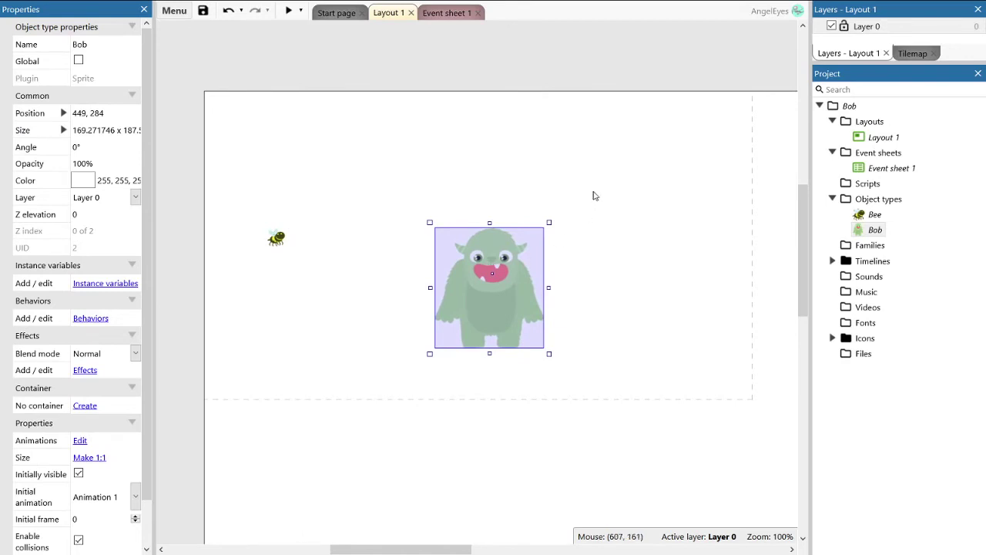
click(657, 157)
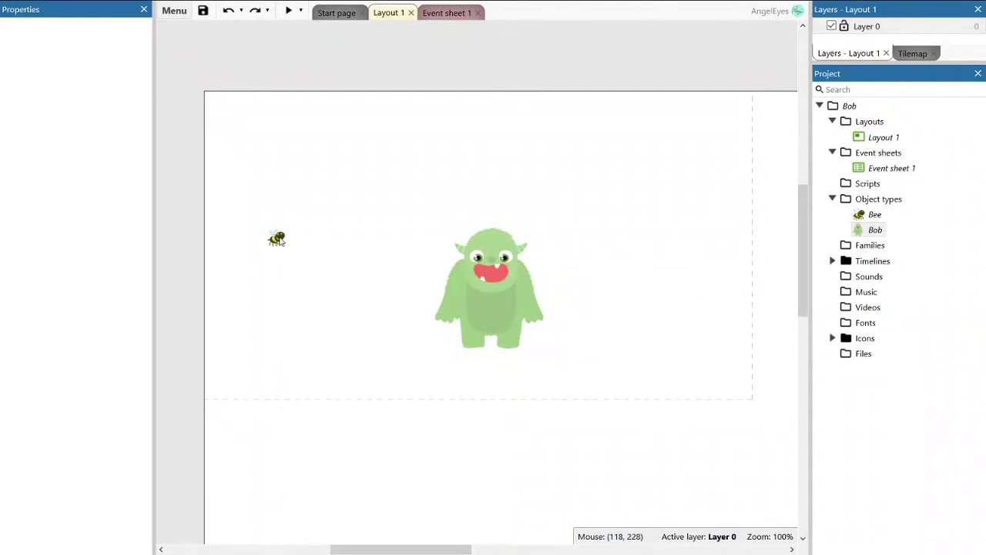
Delete the bee and Bob instances from Layout 1, keeping both object types.
click(280, 240)
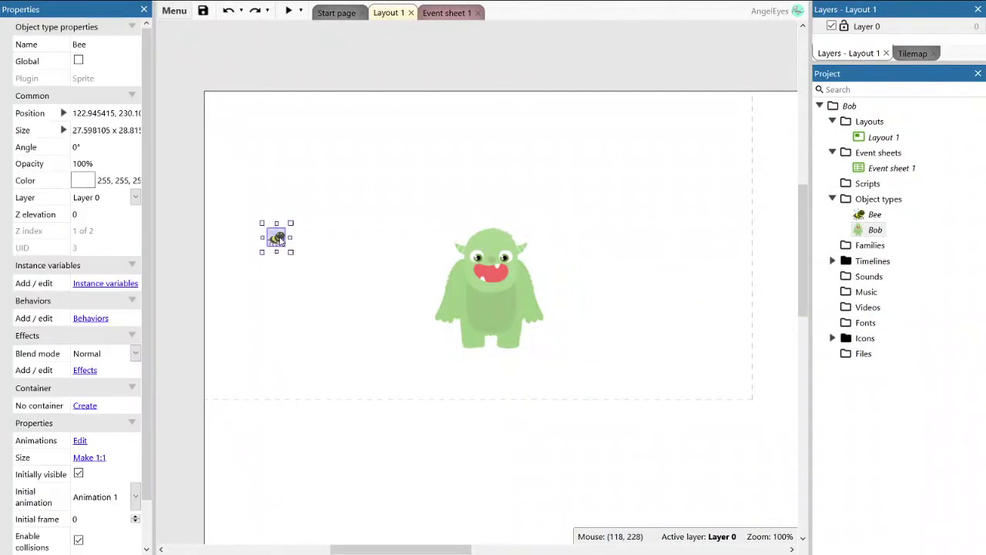
key(Delete)
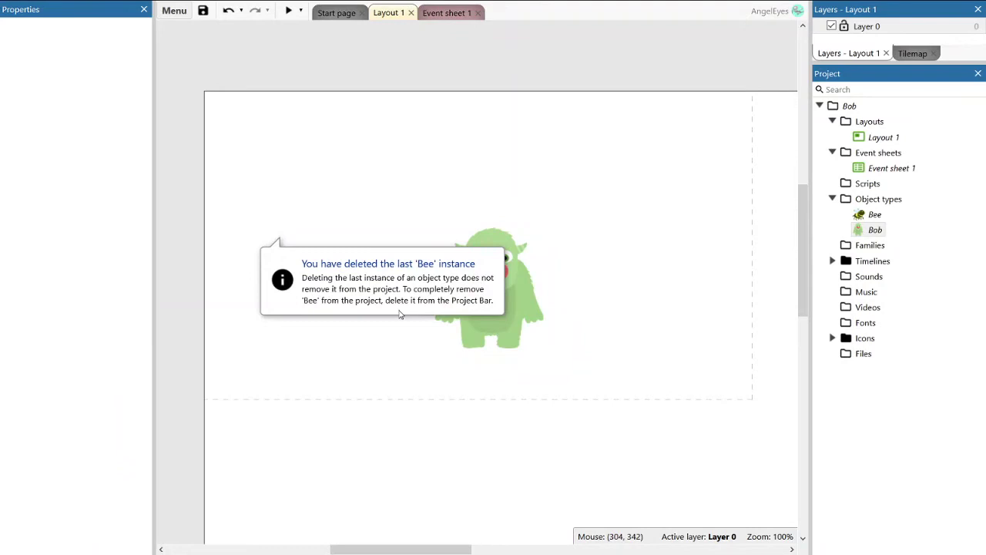
click(508, 335)
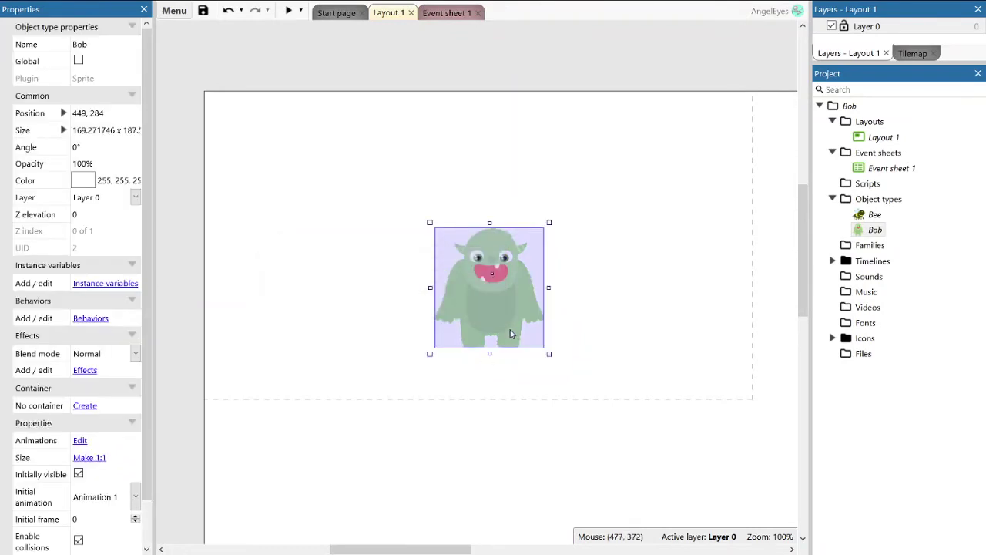
key(Delete)
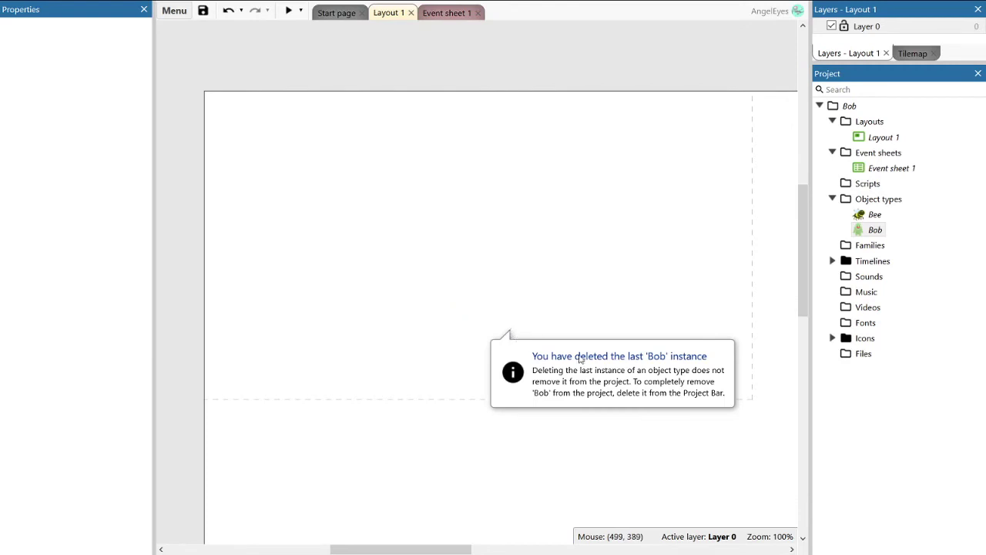
click(875, 231)
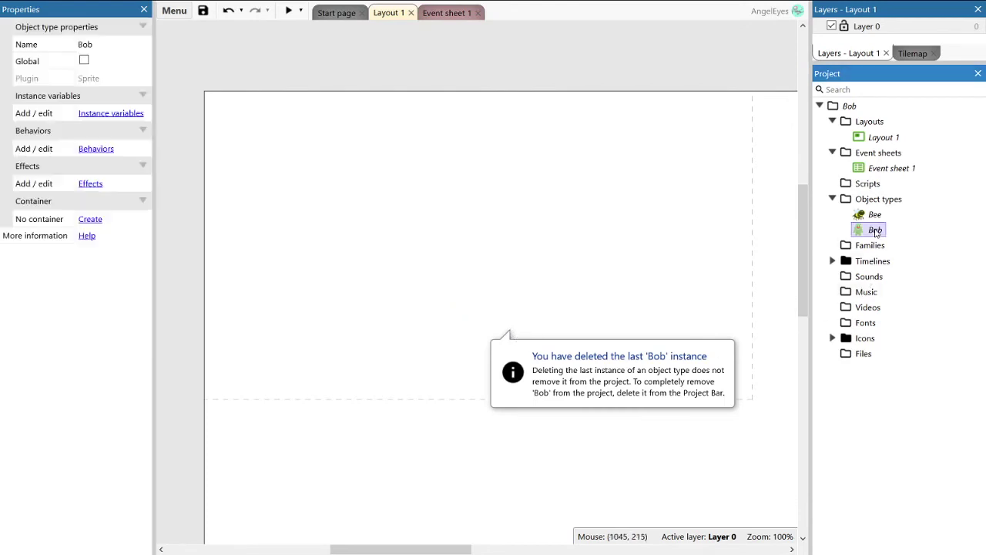
key(F2)
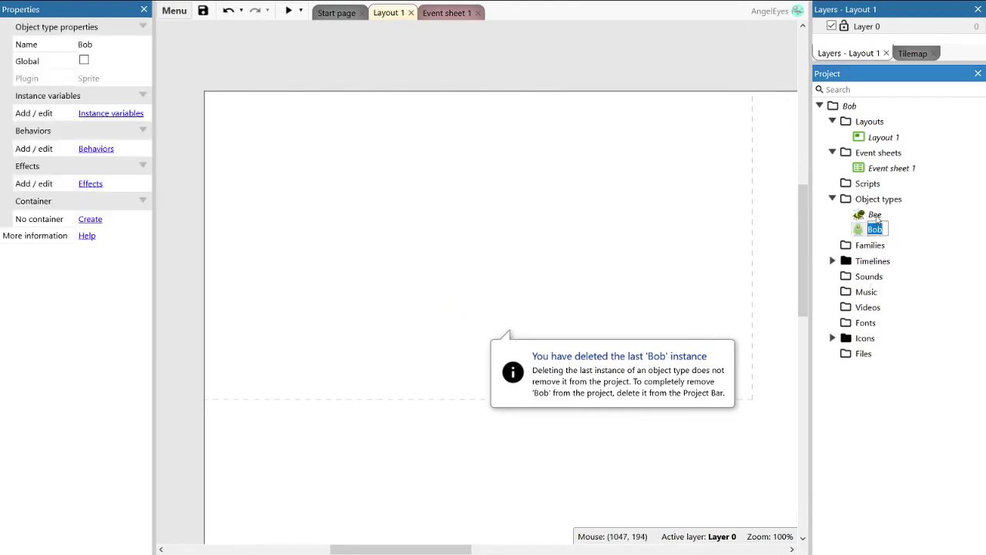
click(875, 215)
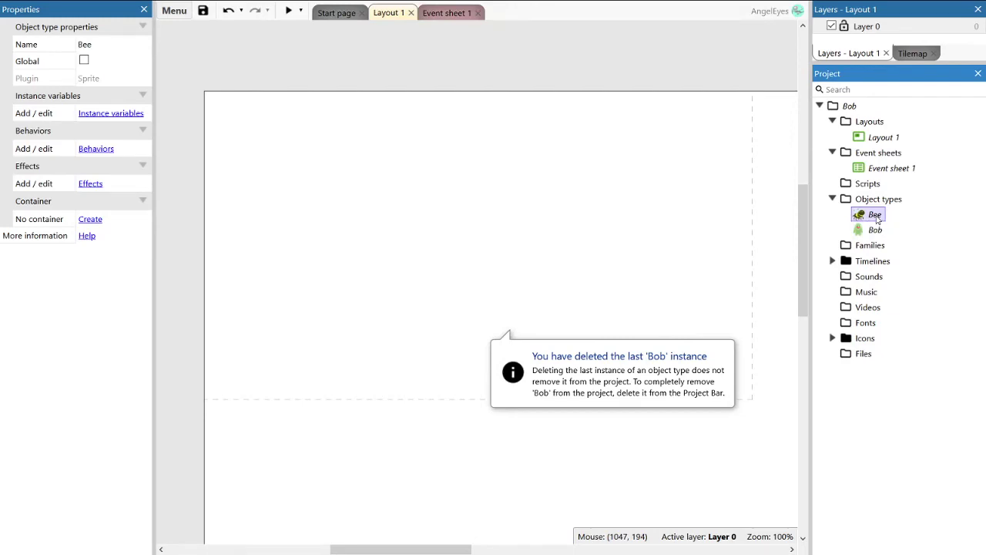
Add a new sprite filled with green and name it Grass.
click(876, 199)
right_click(877, 199)
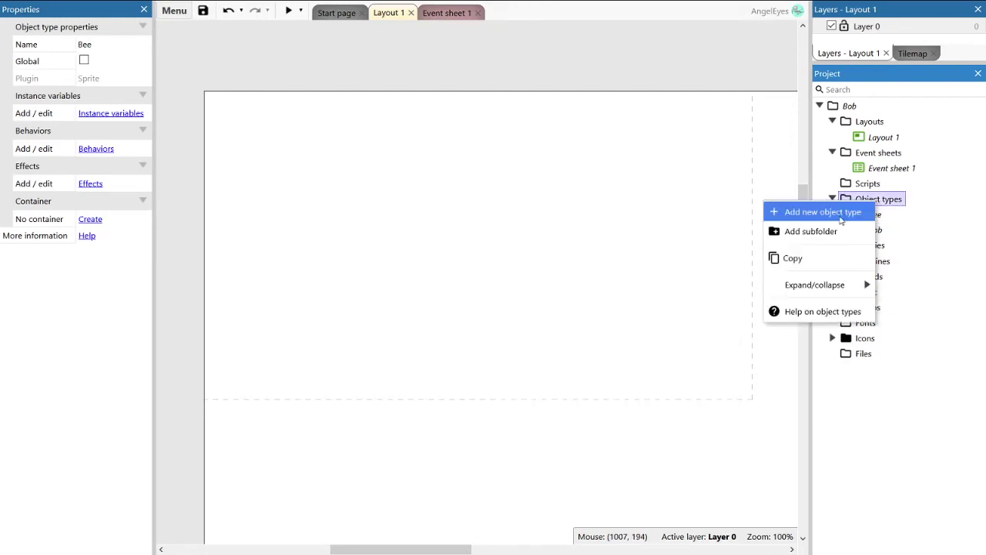
click(801, 210)
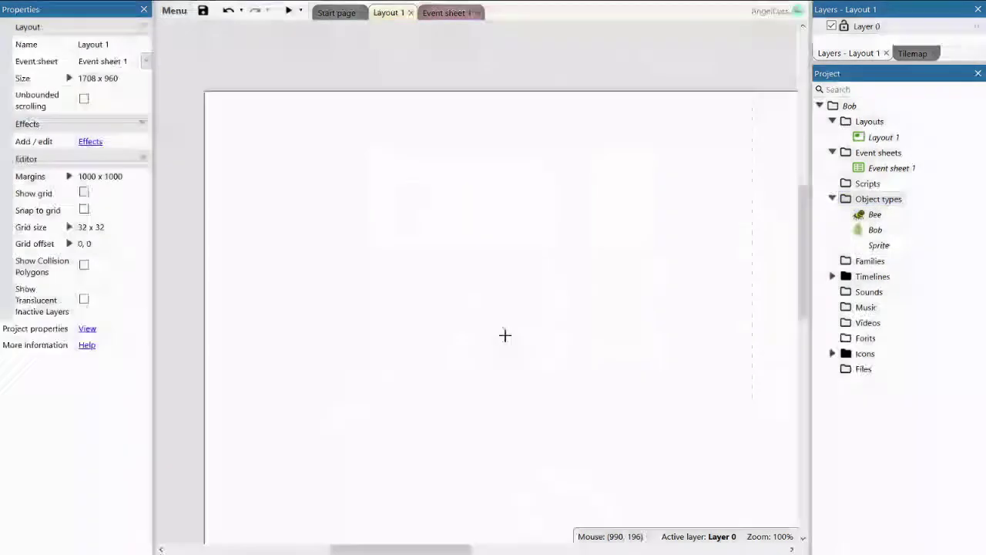
click(505, 335)
click(519, 193)
right_click(878, 245)
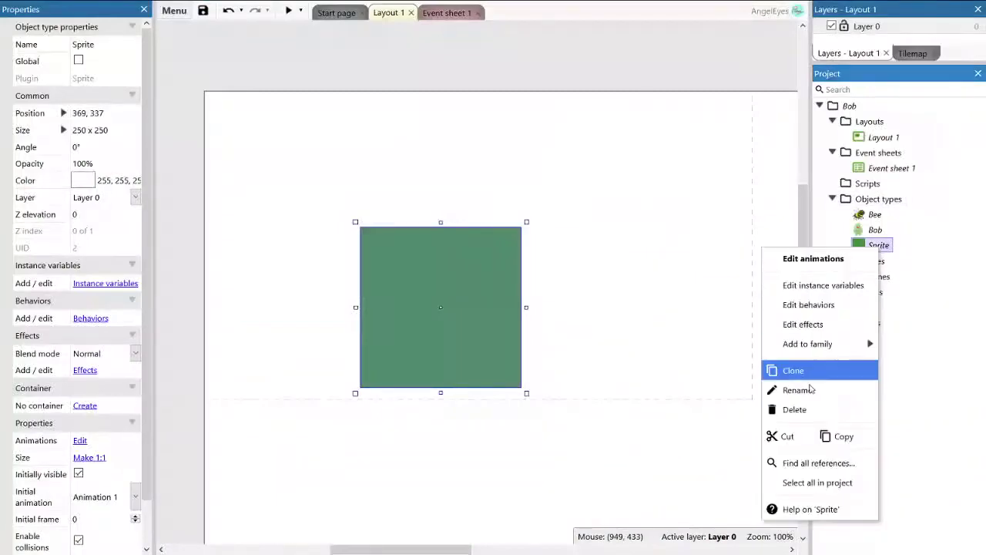
click(808, 390)
text(Grass)
key(Return)
Add a second sprite flood-filled with light blue and name it Sky.
right_click(876, 199)
click(816, 213)
text(sprite)
key(Return)
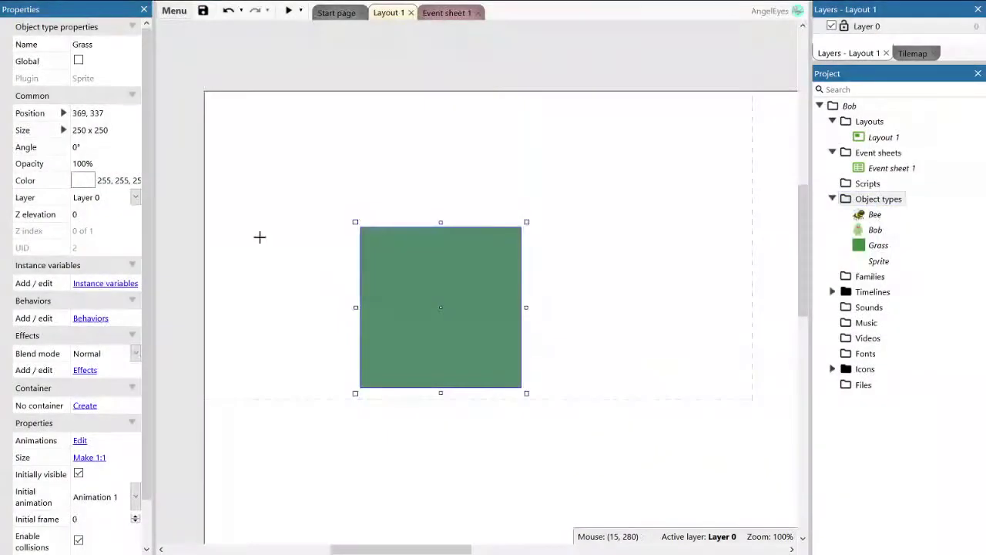
click(392, 182)
drag(104, 91, 154, 95)
click(561, 251)
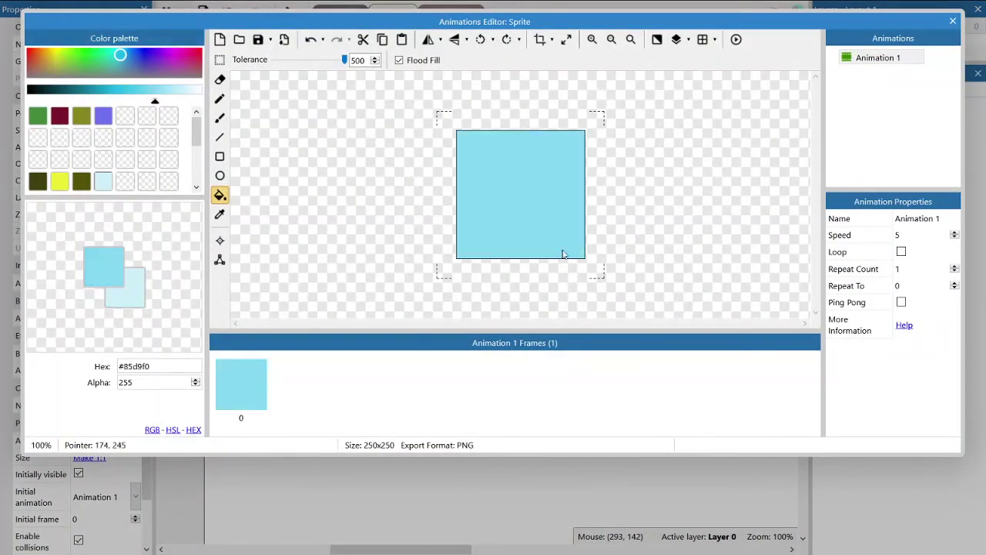
key(Escape)
right_click(879, 261)
click(816, 406)
text(Sky)
key(Return)
Add a third sprite brushed with soft pale-blue and grey cloud puffs, and begin renaming it.
right_click(878, 199)
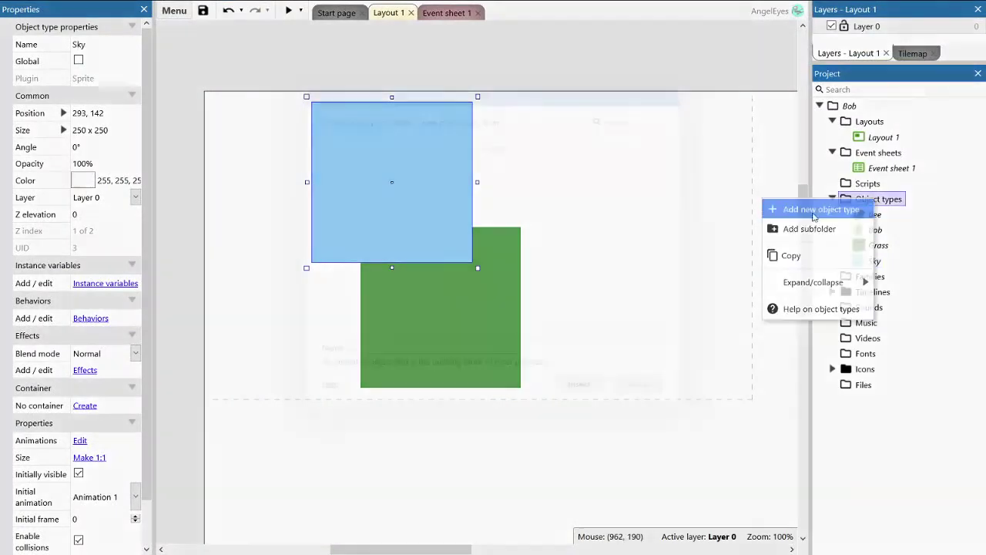
click(817, 213)
key(Return)
click(552, 196)
click(103, 181)
click(220, 117)
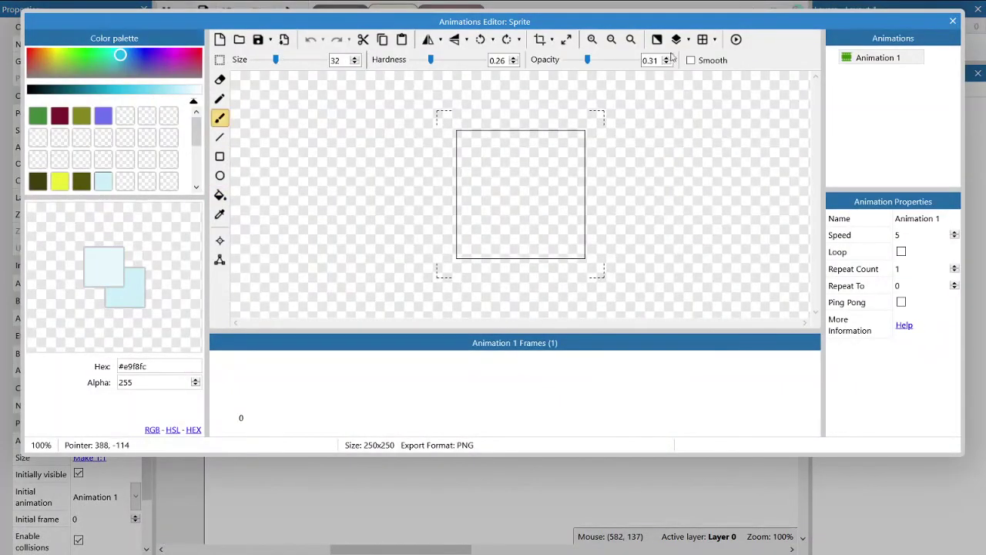
mouse_move(474, 219)
mouse_down()
mouse_move(543, 228)
mouse_move(563, 206)
mouse_move(513, 185)
mouse_move(476, 216)
mouse_move(548, 208)
mouse_move(539, 202)
mouse_move(494, 211)
mouse_move(536, 226)
mouse_move(502, 185)
mouse_move(513, 210)
mouse_move(566, 206)
mouse_up()
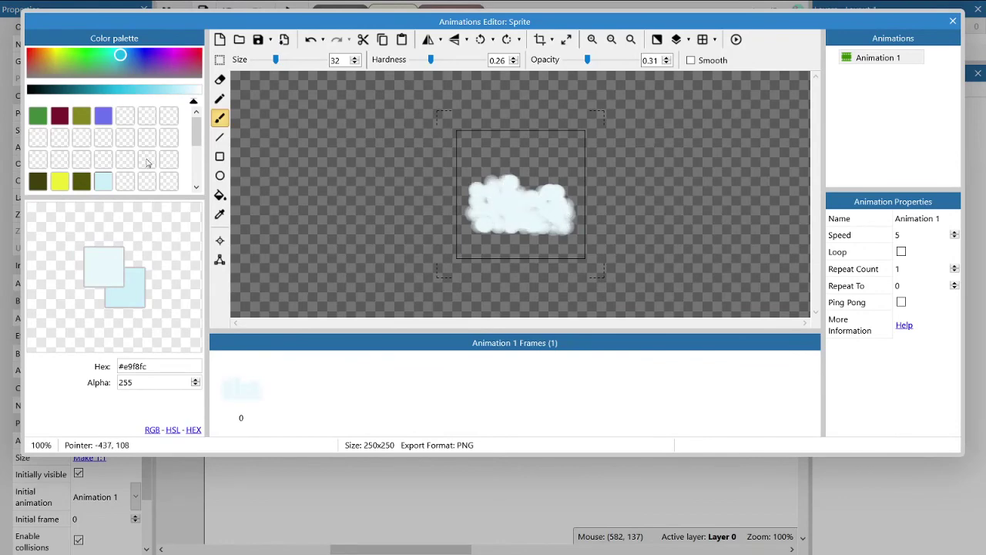
click(134, 73)
click(179, 89)
mouse_move(500, 199)
mouse_down()
mouse_move(513, 231)
mouse_move(568, 201)
mouse_move(508, 223)
mouse_up()
click(953, 21)
key(F2)
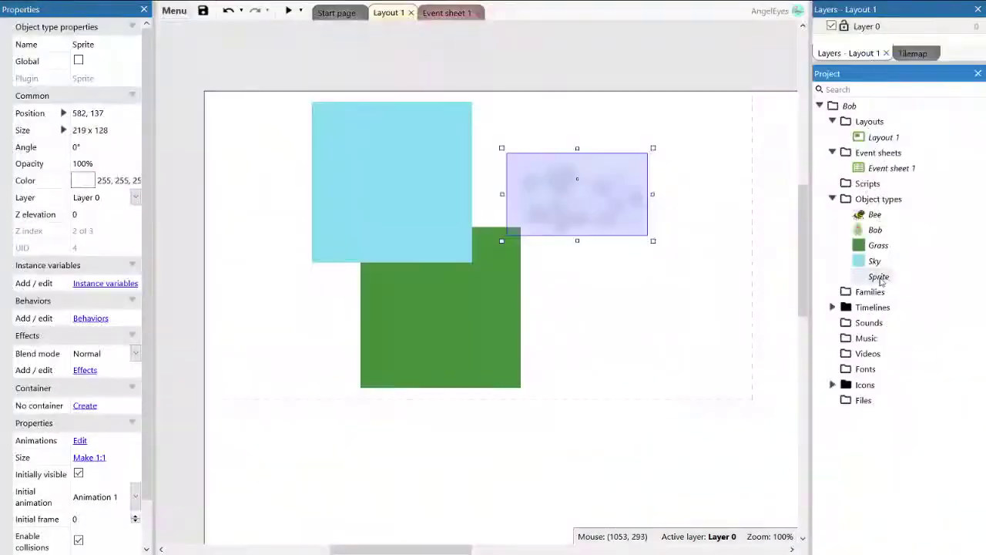
Stretch the Sky sprite into a wide top band and the Grass sprite into a matching band below.
text(Cloud)
click(389, 198)
drag(390, 198, 280, 184)
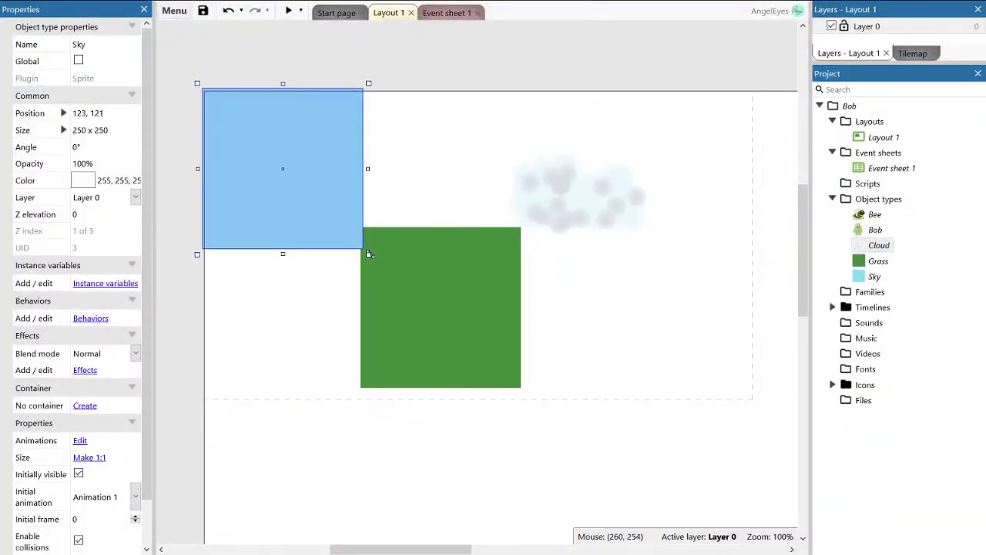
drag(364, 249, 759, 242)
click(390, 356)
drag(390, 355, 240, 355)
drag(376, 393, 770, 408)
Move the first cloud top-left and add a second, smaller Cloud (146 x 65) near 508, 66.
drag(578, 192, 291, 149)
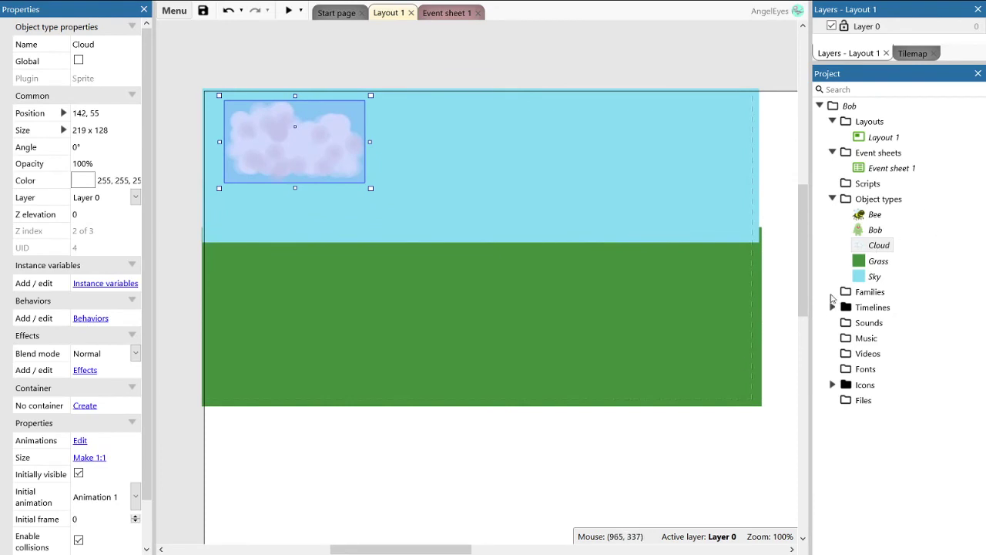
drag(879, 247, 551, 157)
drag(629, 126, 583, 165)
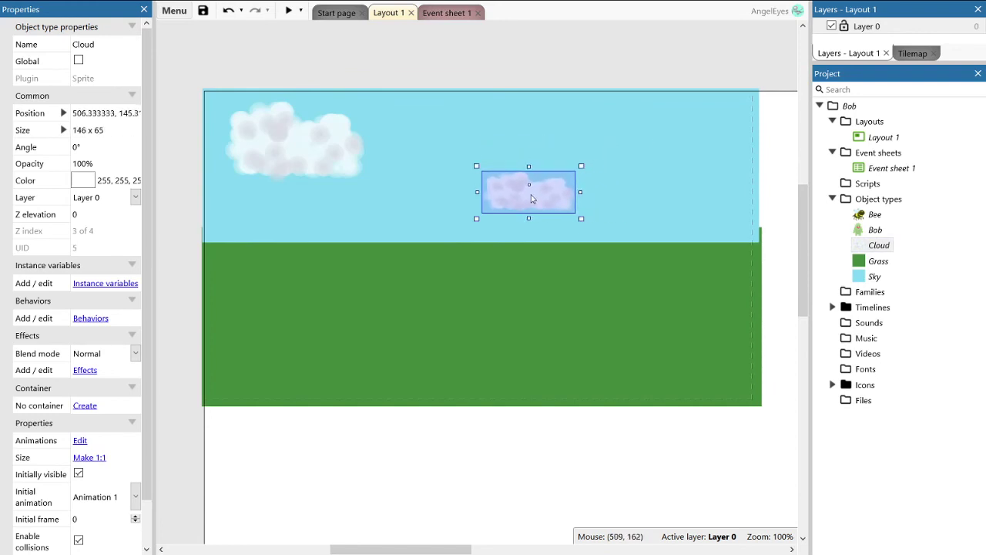
drag(531, 199, 532, 148)
right_click(535, 147)
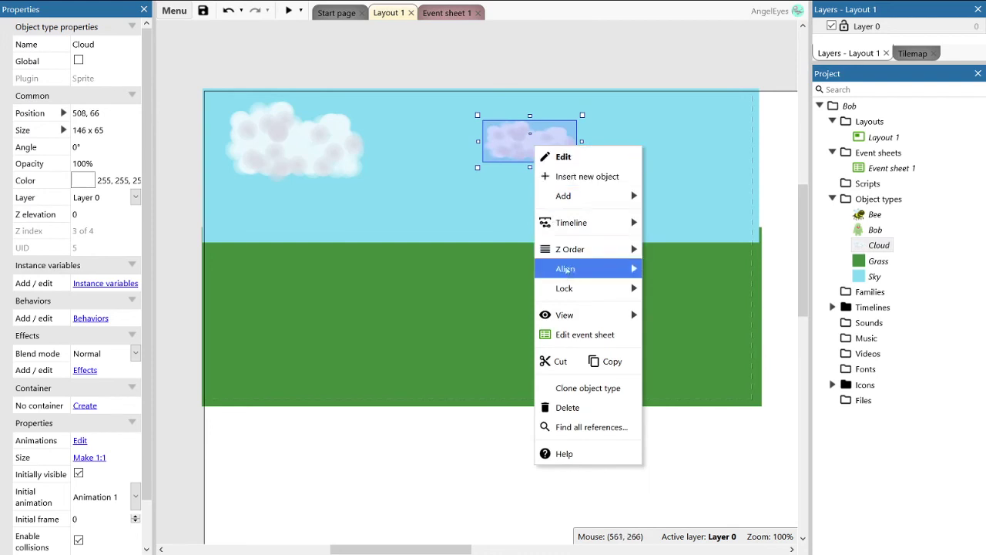
mouse_move(569, 278)
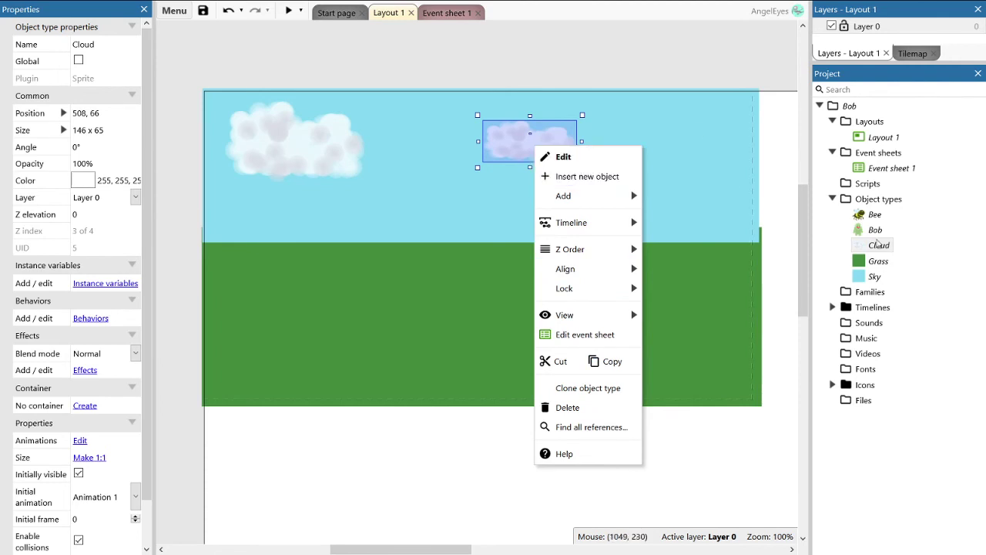
Add a smaller third cloud at the sky's right and nudge the other two clouds slightly.
click(875, 241)
click(659, 208)
click(879, 246)
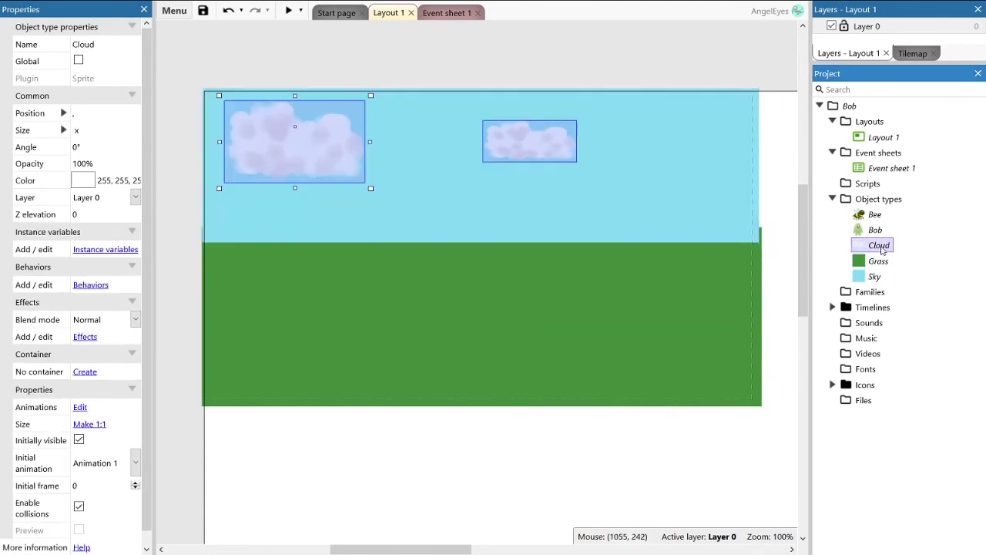
drag(882, 248, 684, 177)
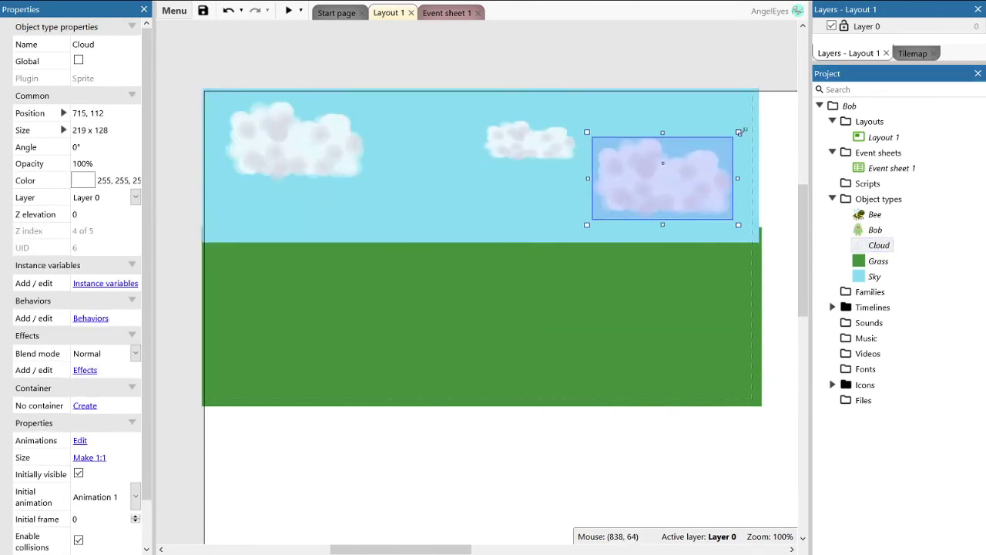
drag(739, 133, 711, 169)
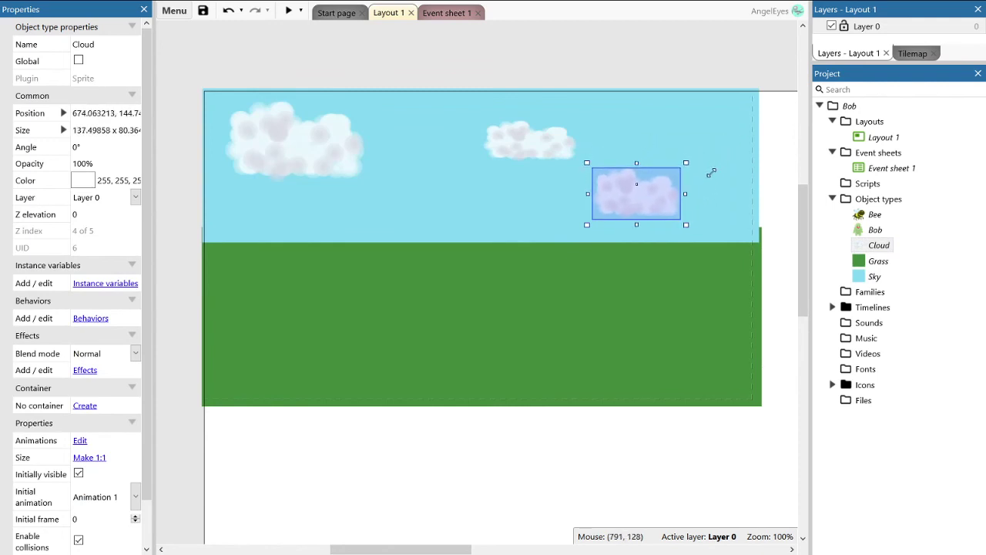
drag(532, 148, 510, 144)
click(303, 152)
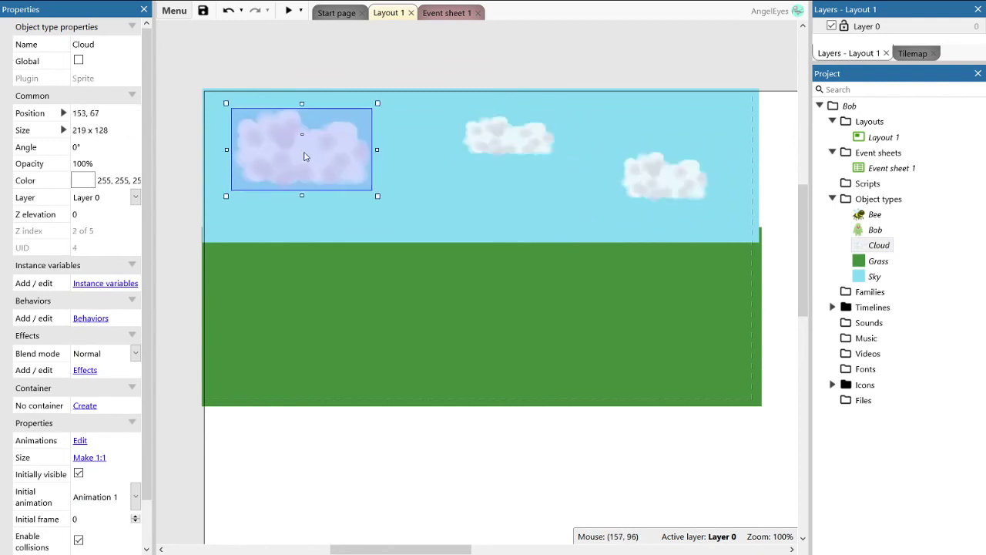
drag(303, 152, 307, 153)
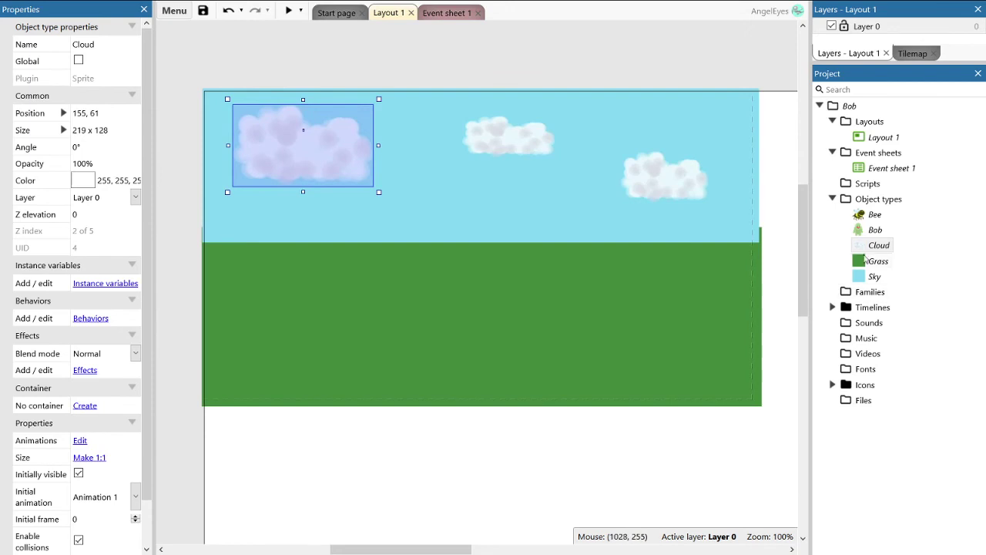
Place the monster Bob right of centre on the grass and two bees to his left.
drag(875, 229, 482, 289)
drag(481, 296, 567, 291)
drag(874, 214, 328, 285)
drag(874, 214, 298, 310)
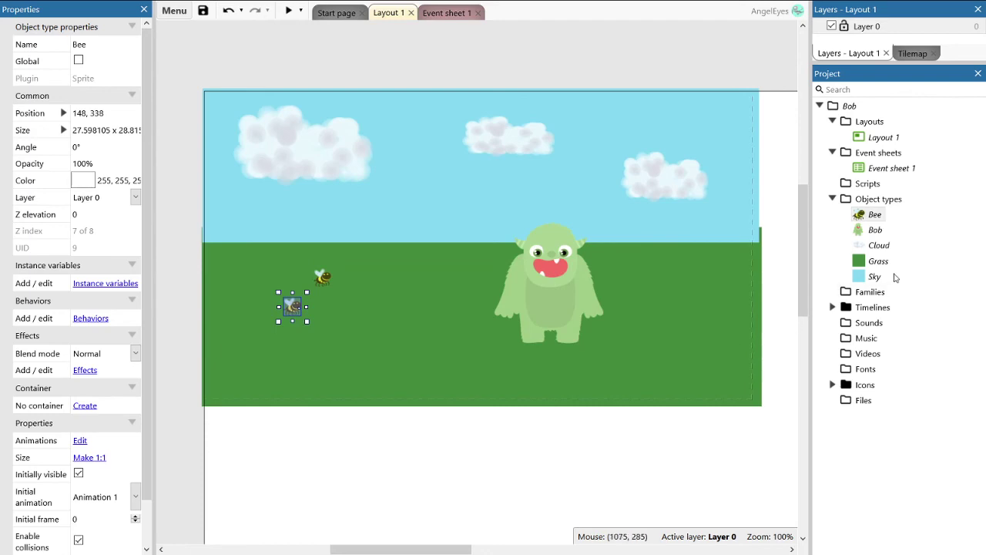
Paint a yellow streak across the top of the Cloud image in the Animations Editor.
double_click(661, 182)
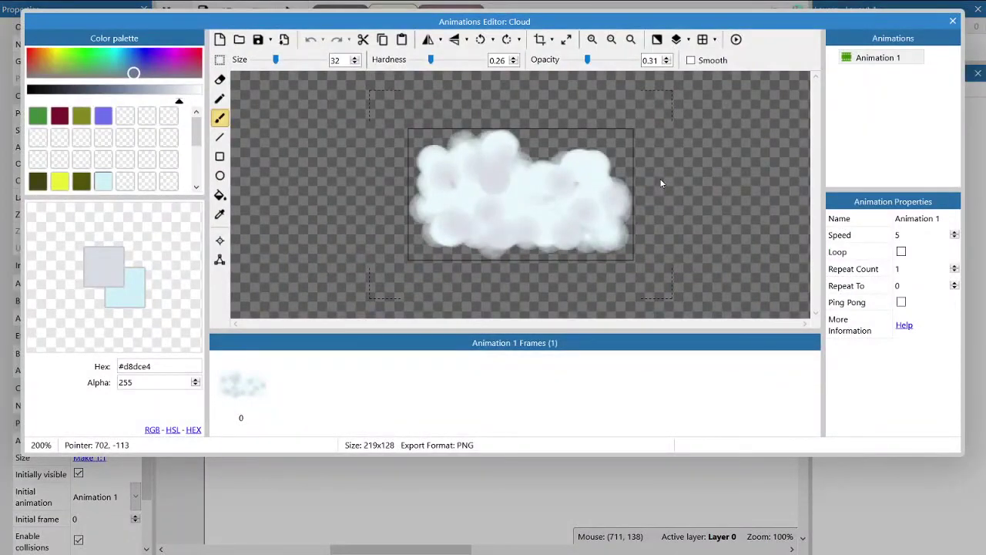
click(61, 183)
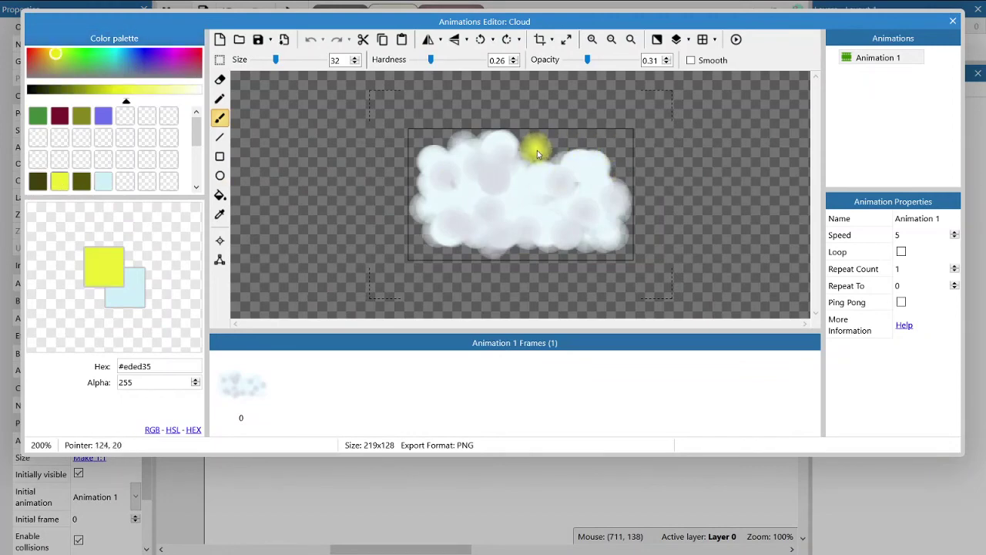
mouse_move(538, 157)
mouse_down()
mouse_move(569, 147)
mouse_move(569, 132)
mouse_move(517, 133)
mouse_move(546, 160)
mouse_move(555, 136)
mouse_up()
click(953, 21)
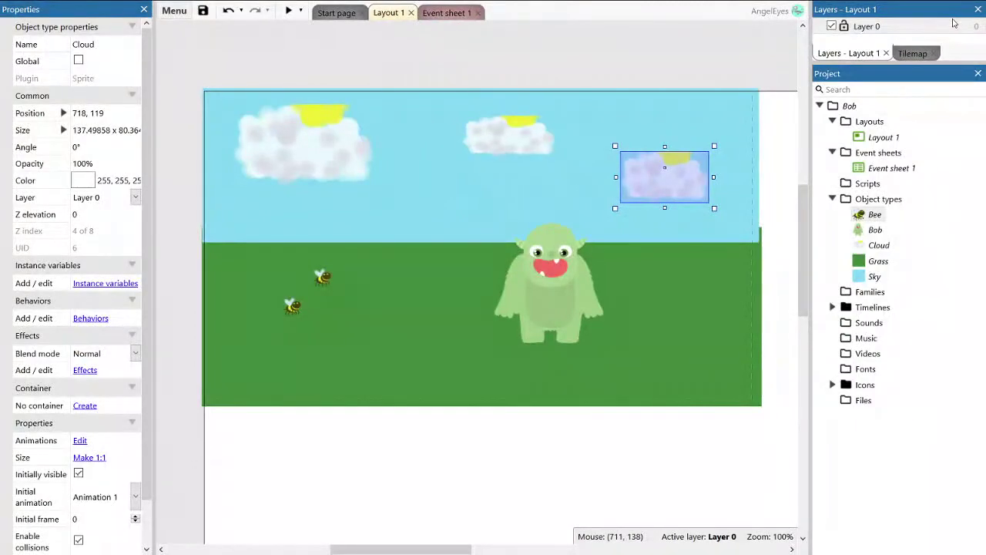
Erase the yellow patch and repaint the cloud's top edge with its sampled pale blue.
double_click(672, 180)
click(220, 79)
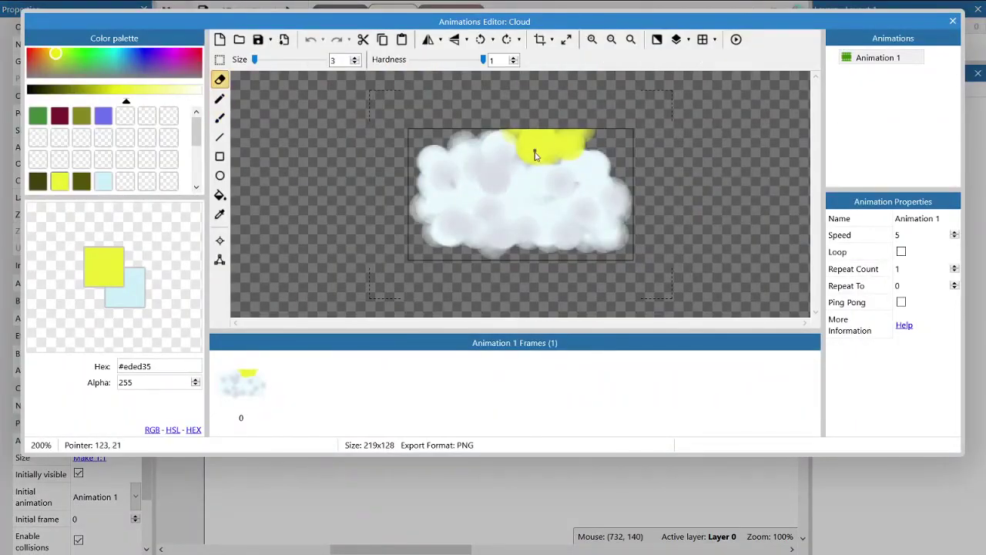
mouse_move(531, 146)
mouse_down()
mouse_move(569, 150)
mouse_move(504, 121)
mouse_move(545, 151)
mouse_move(474, 160)
mouse_move(504, 156)
mouse_move(556, 180)
mouse_move(581, 173)
mouse_up()
click(220, 118)
click(220, 215)
click(522, 180)
key(Escape)
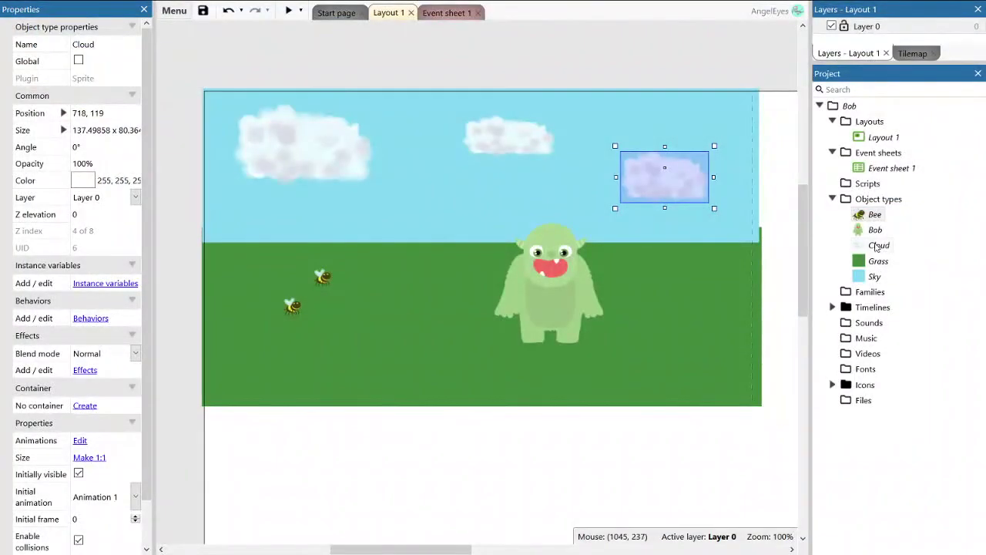
Clone the Cloud object type as Cloud2.
click(876, 244)
right_click(877, 245)
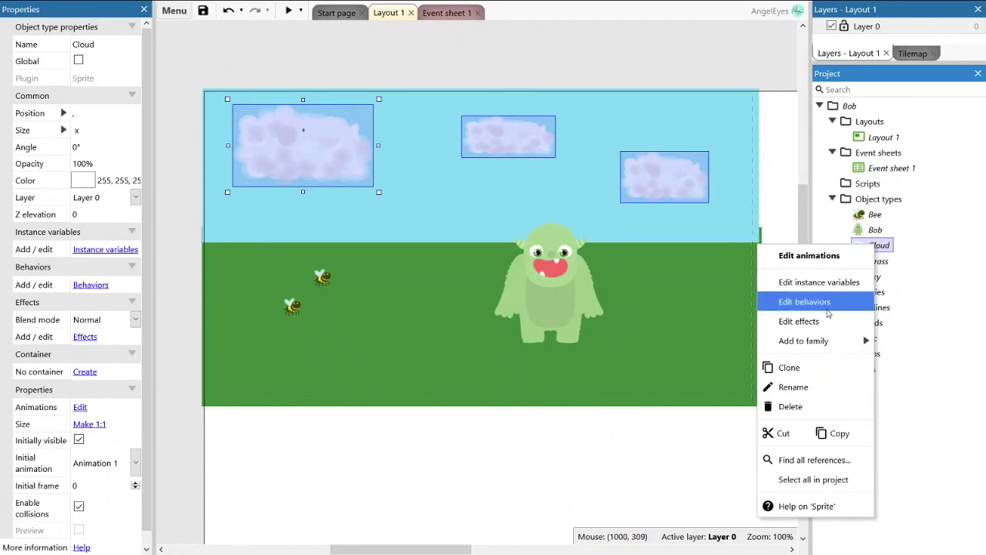
click(782, 366)
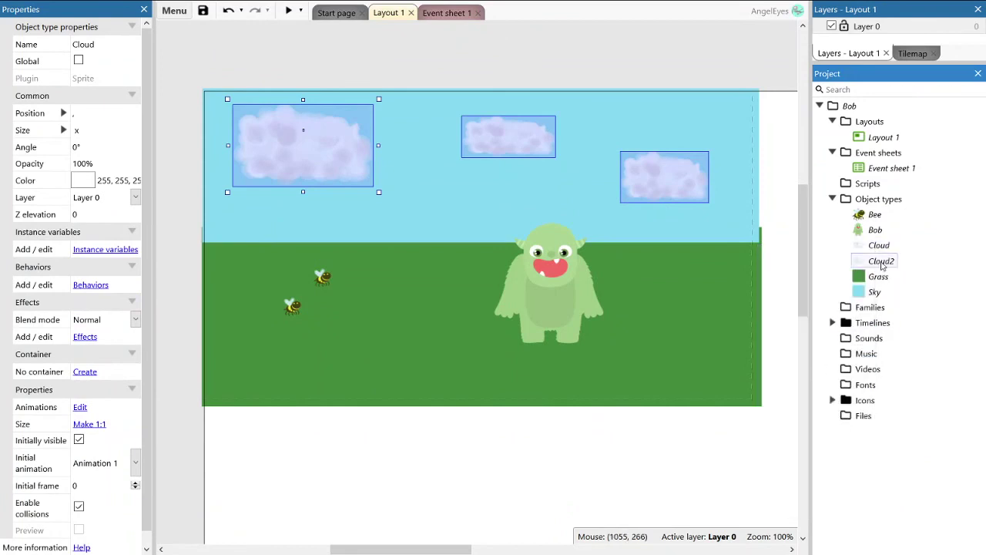
Delete the right-hand cloud instance, undoing an accidental deletion of all three clouds.
click(671, 187)
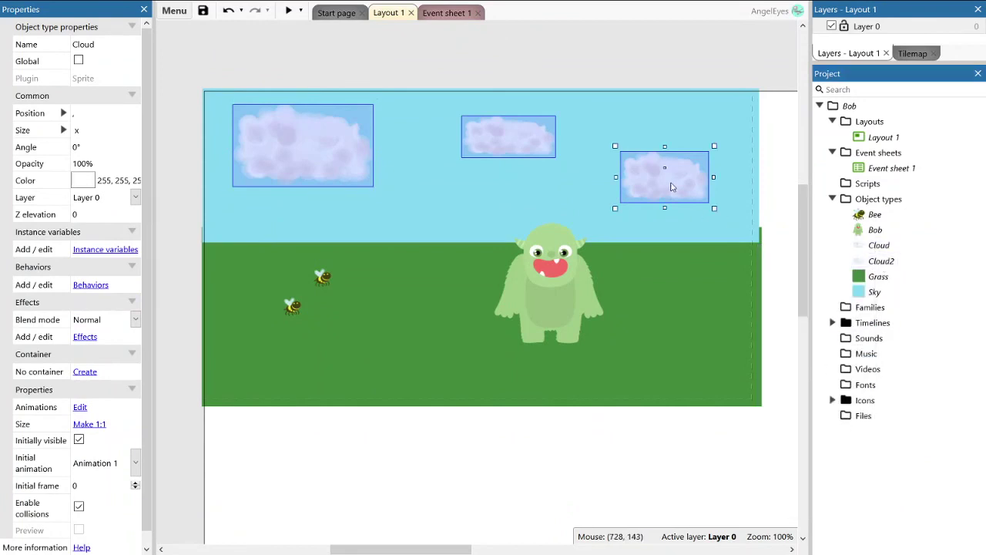
key(Delete)
click(230, 59)
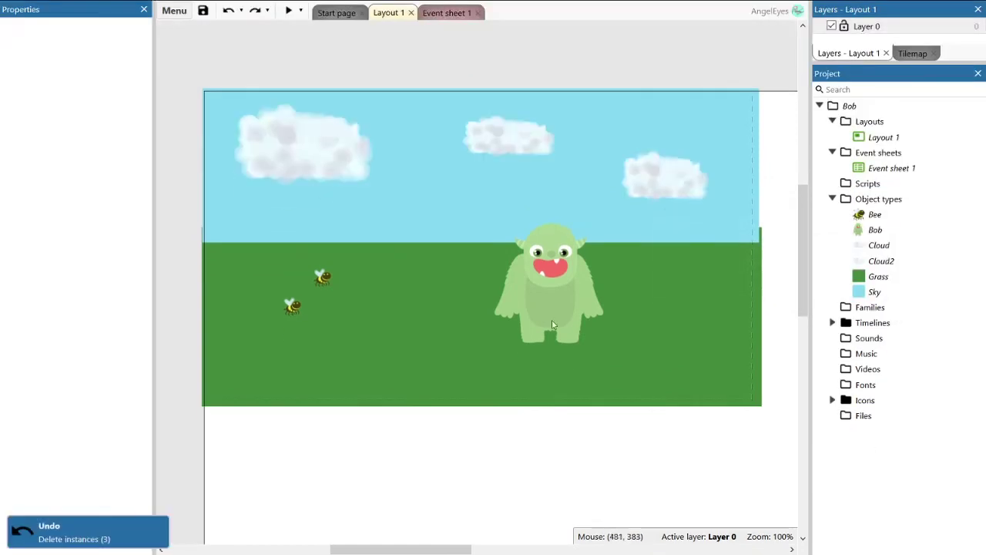
click(649, 183)
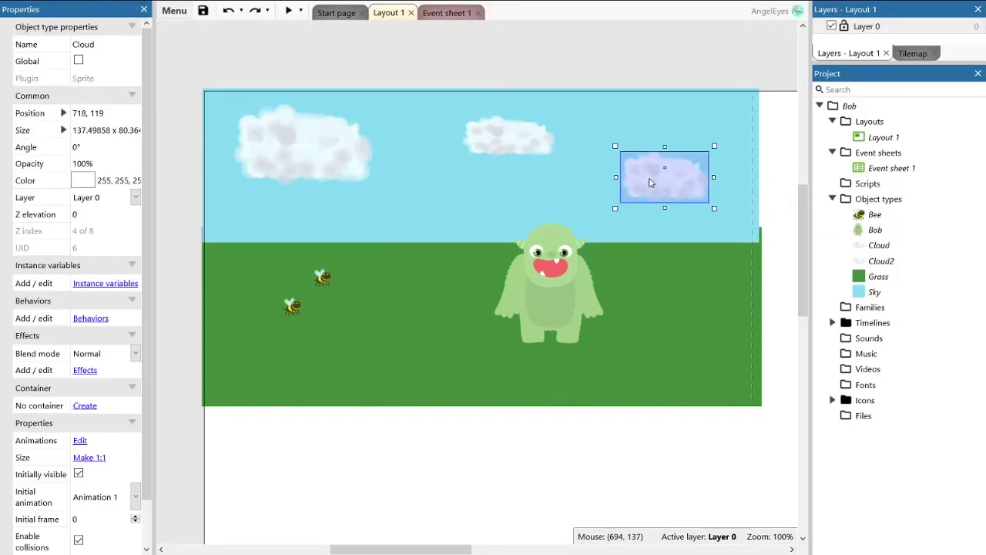
right_click(649, 183)
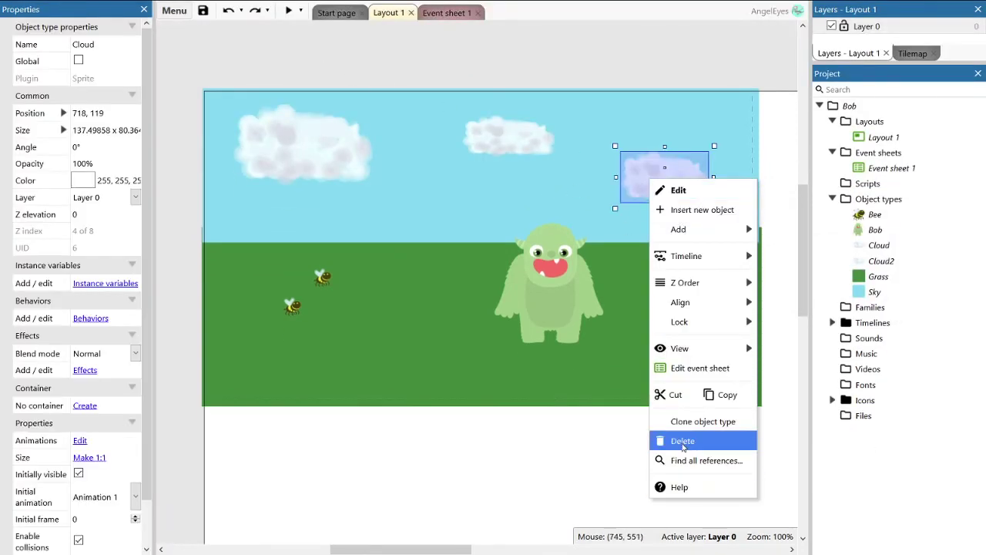
click(682, 441)
Place a Cloud2 instance in the sky and resize it to 125 x 90 at 709, 115.
drag(880, 262, 657, 183)
double_click(654, 185)
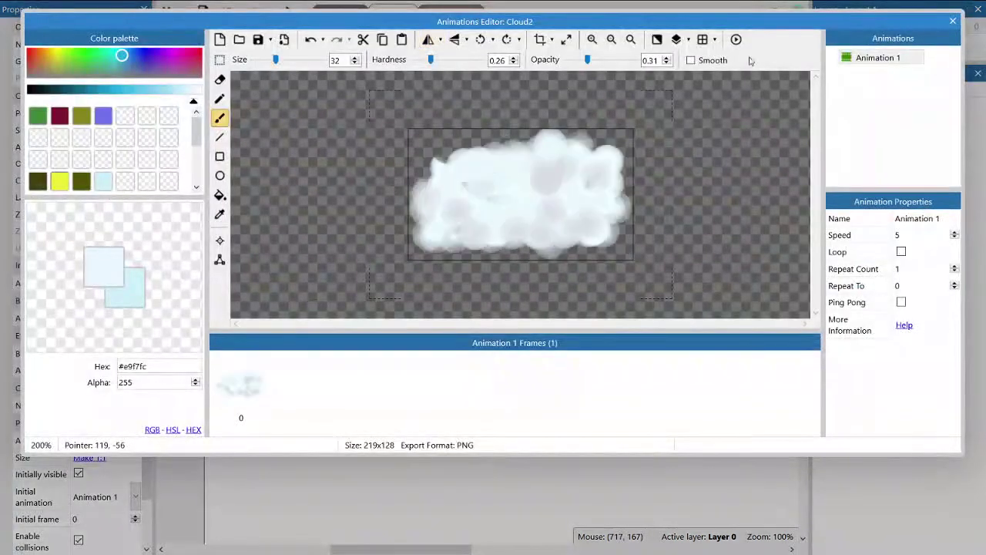
click(953, 21)
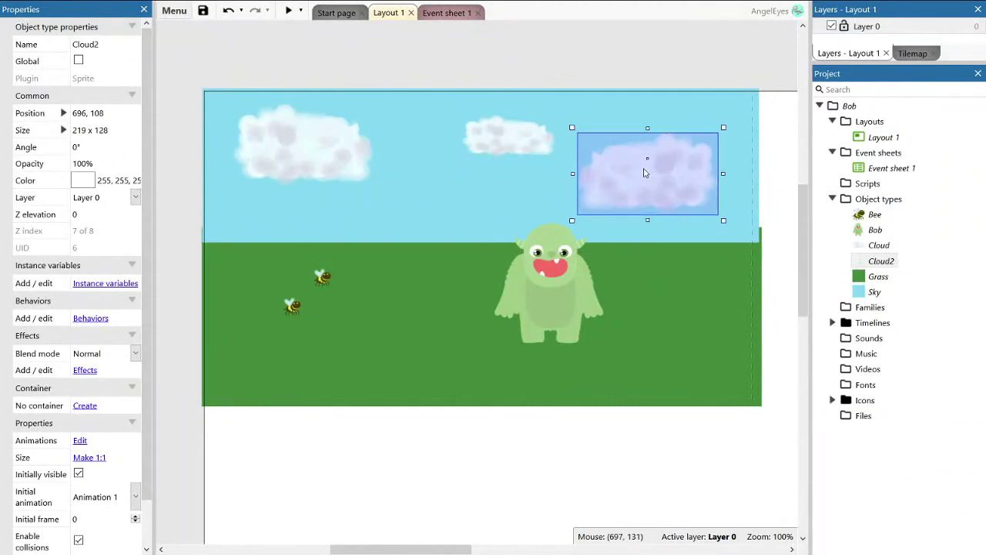
drag(722, 128, 674, 142)
drag(624, 192, 666, 195)
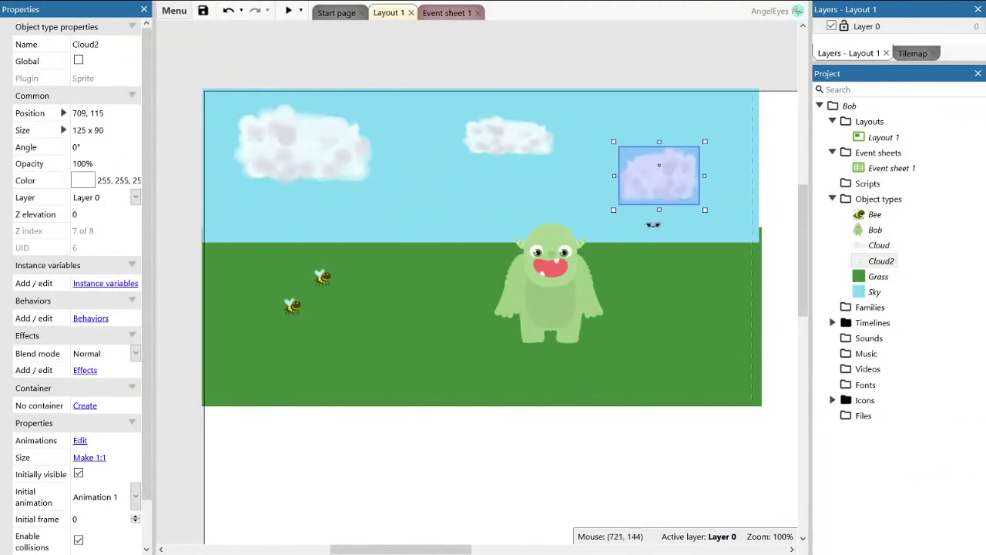
click(653, 224)
click(687, 372)
Test-drag Cloud2 and a bee, then return Cloud2 to 721, 112 and the bee near 189, 292.
click(692, 452)
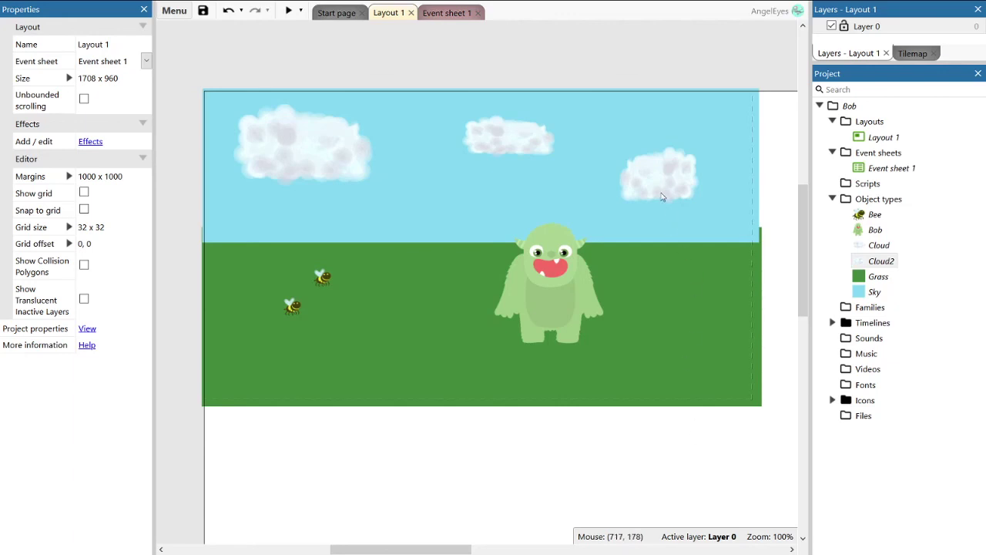
mouse_move(662, 181)
mouse_down()
mouse_move(636, 190)
mouse_move(560, 259)
mouse_move(426, 255)
mouse_move(333, 280)
mouse_move(695, 162)
mouse_move(665, 175)
mouse_up()
drag(322, 277, 623, 187)
drag(685, 149, 322, 277)
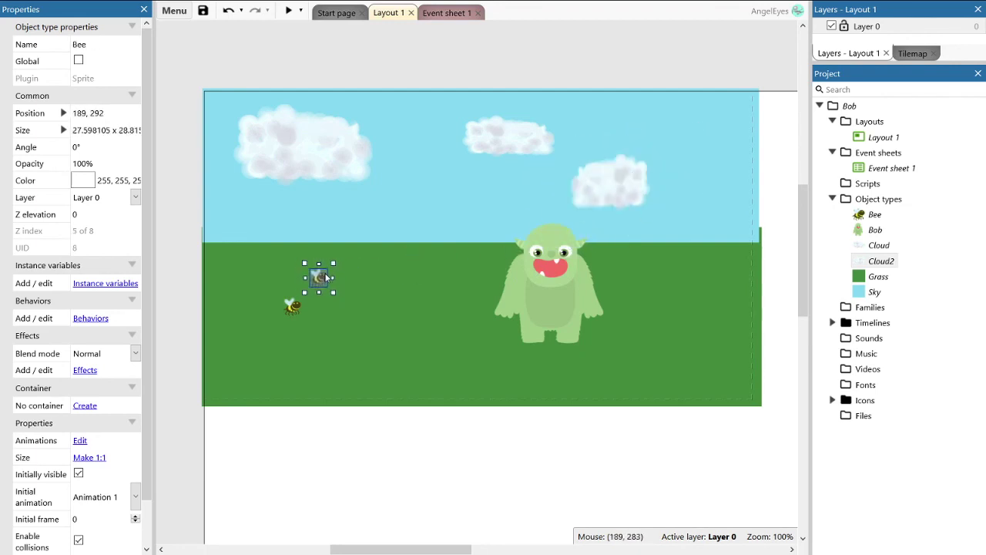
drag(601, 190, 657, 182)
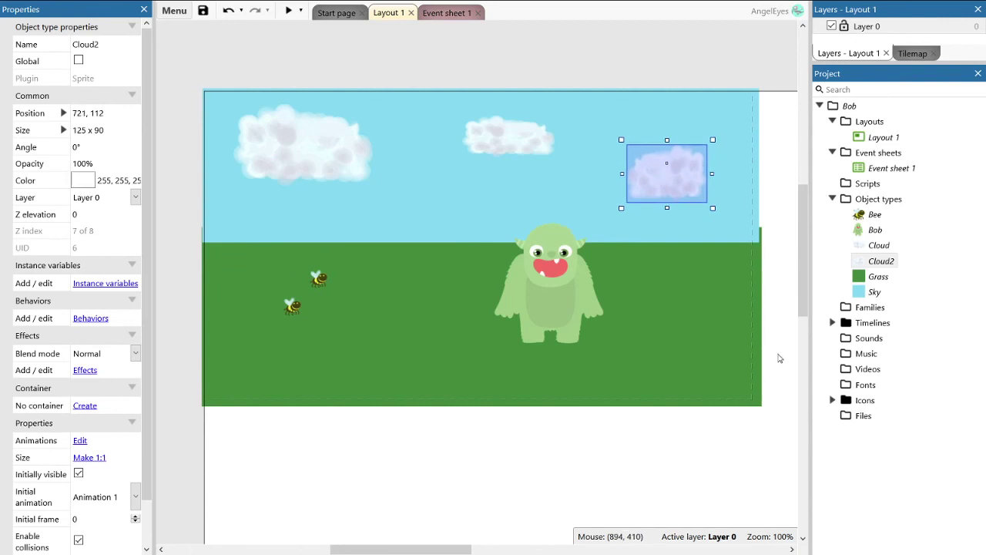
click(678, 464)
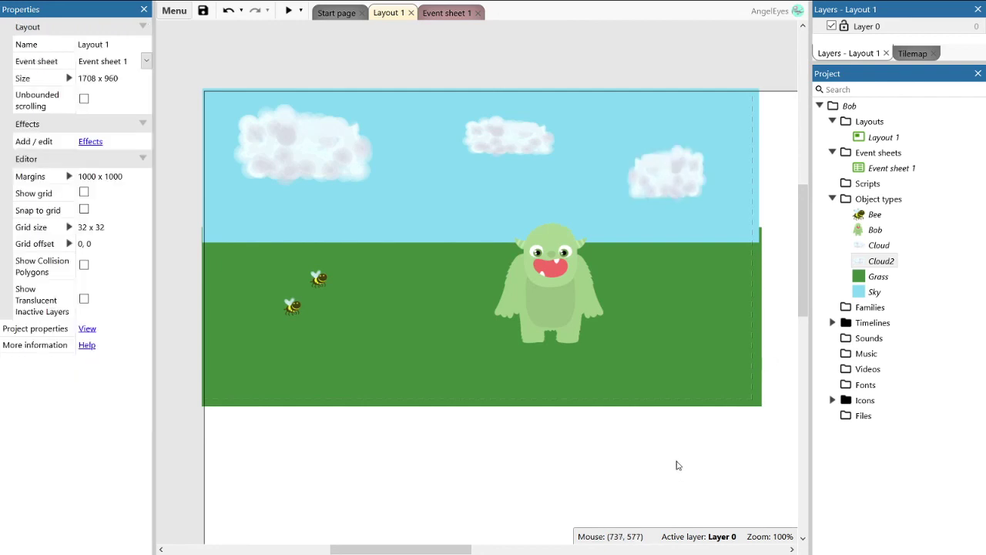